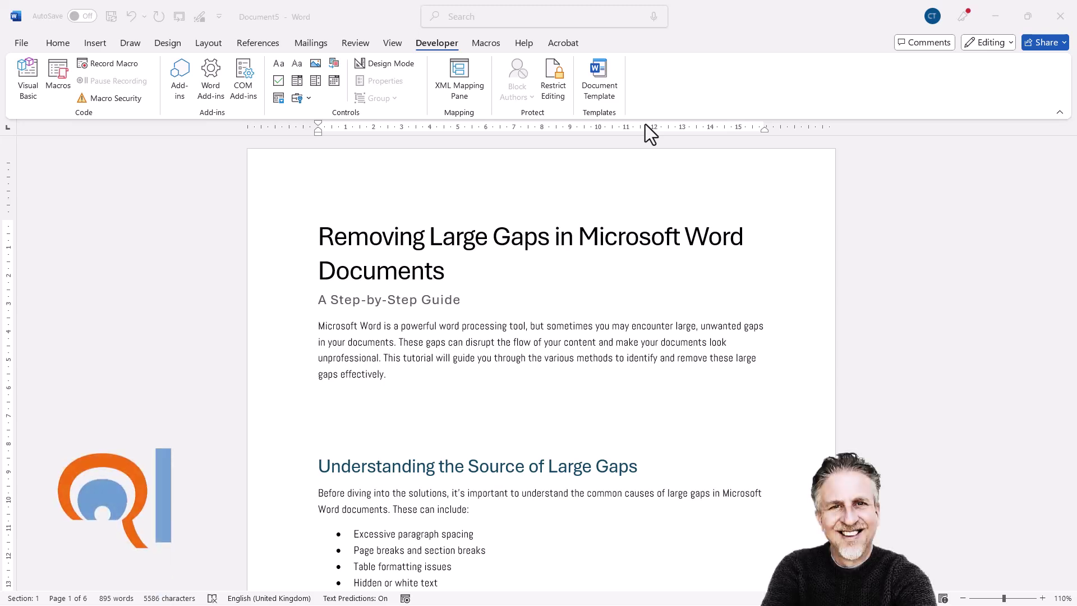
Scroll through the document's large gaps, then display the custom Macros tab with Remove Gaps in Doc
scroll(552, 292, down, 3)
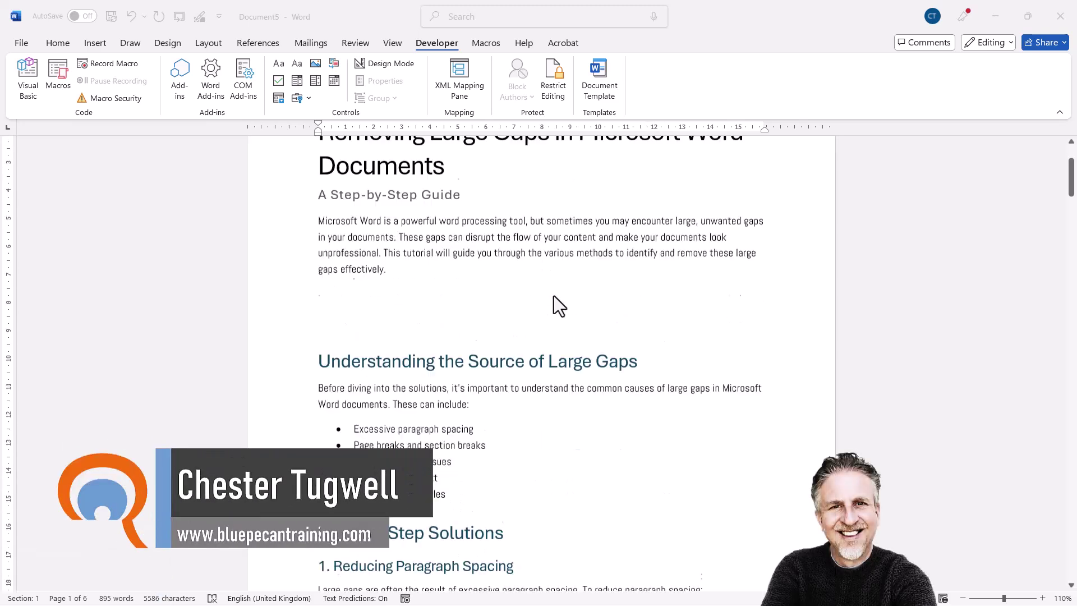
scroll(554, 295, down, 15)
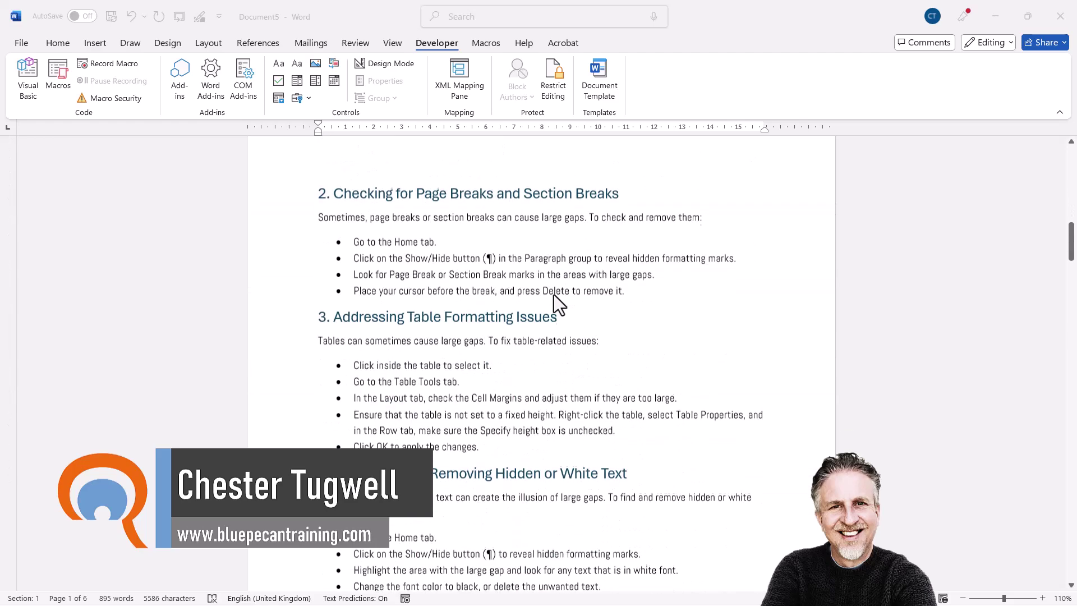
scroll(553, 294, down, 12)
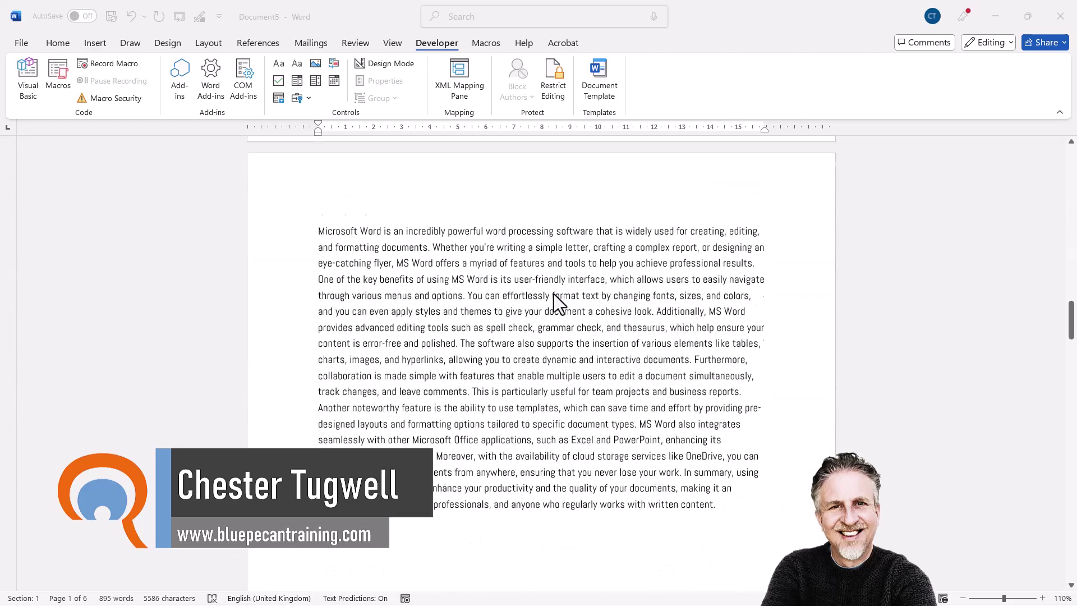
scroll(554, 294, down, 7)
scroll(553, 294, up, 12)
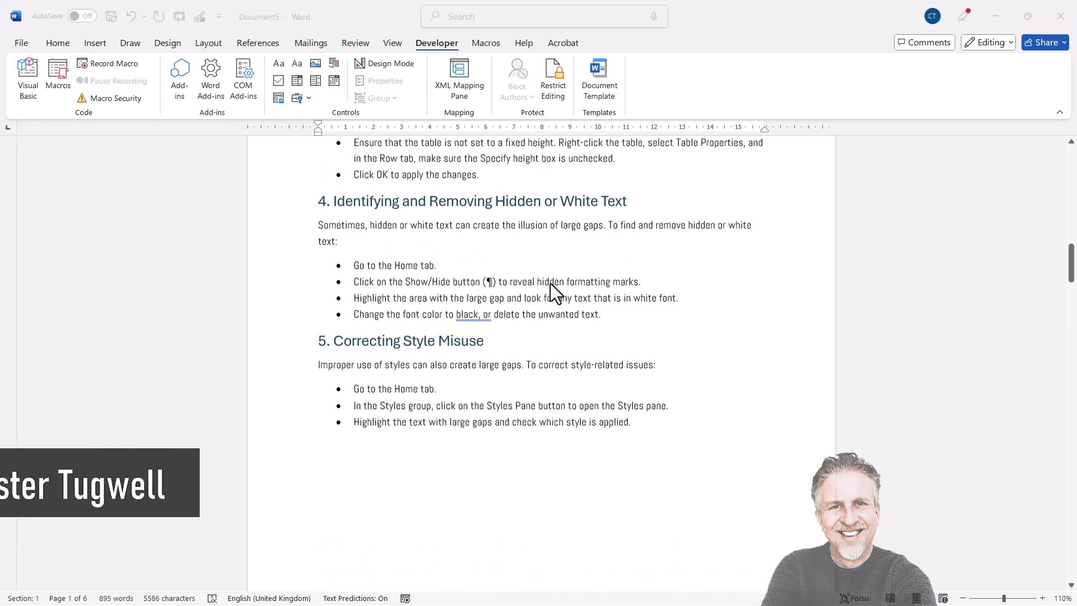
scroll(550, 284, up, 13)
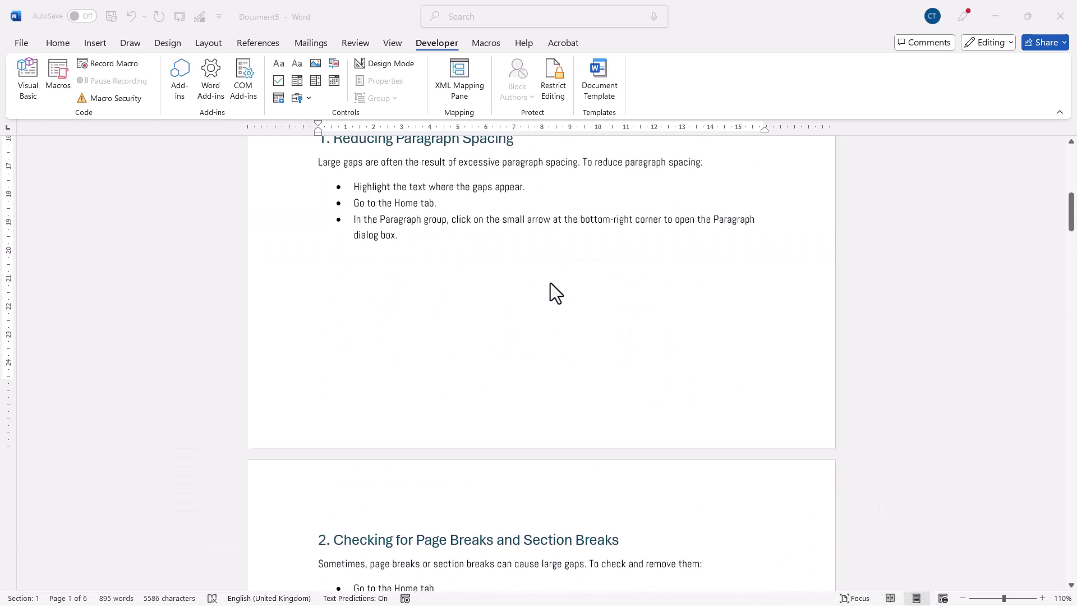
scroll(550, 283, up, 10)
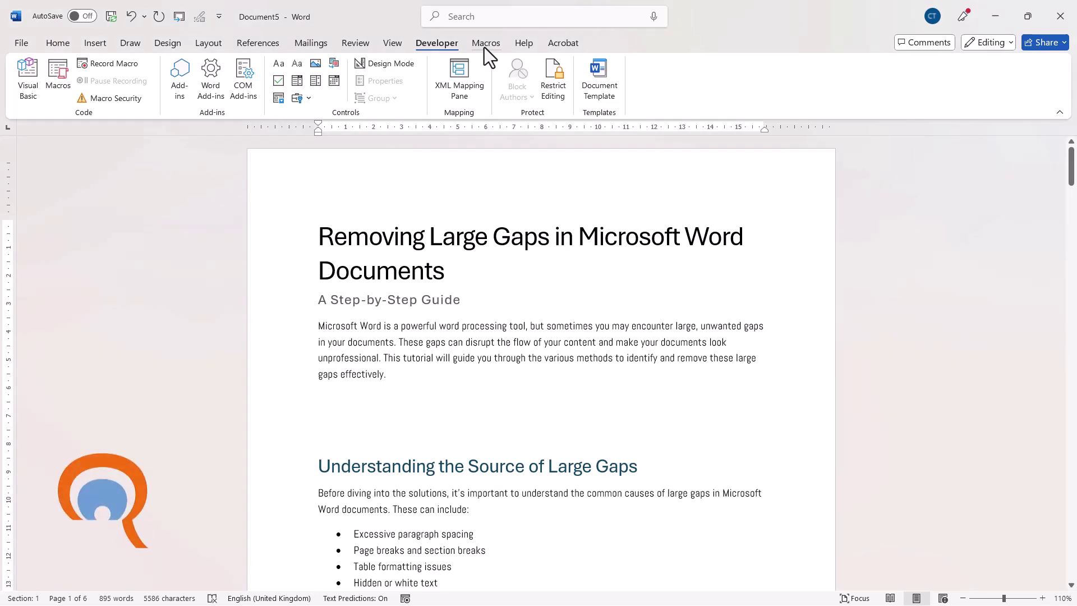
click(483, 47)
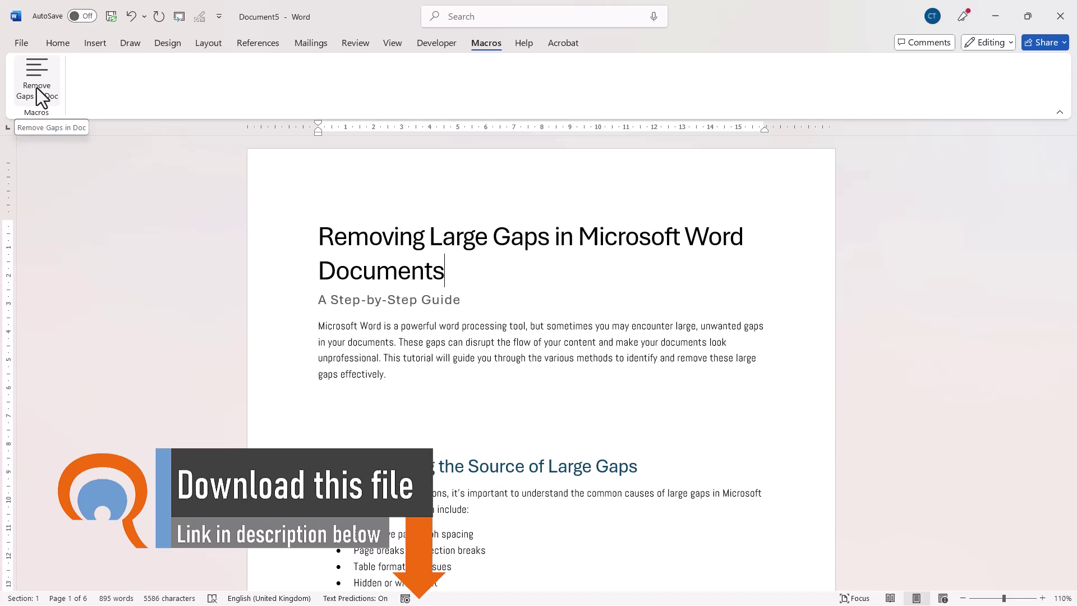
Turn on Show/Hide ¶ formatting marks, then add and remove empty paragraphs after the introduction
click(68, 43)
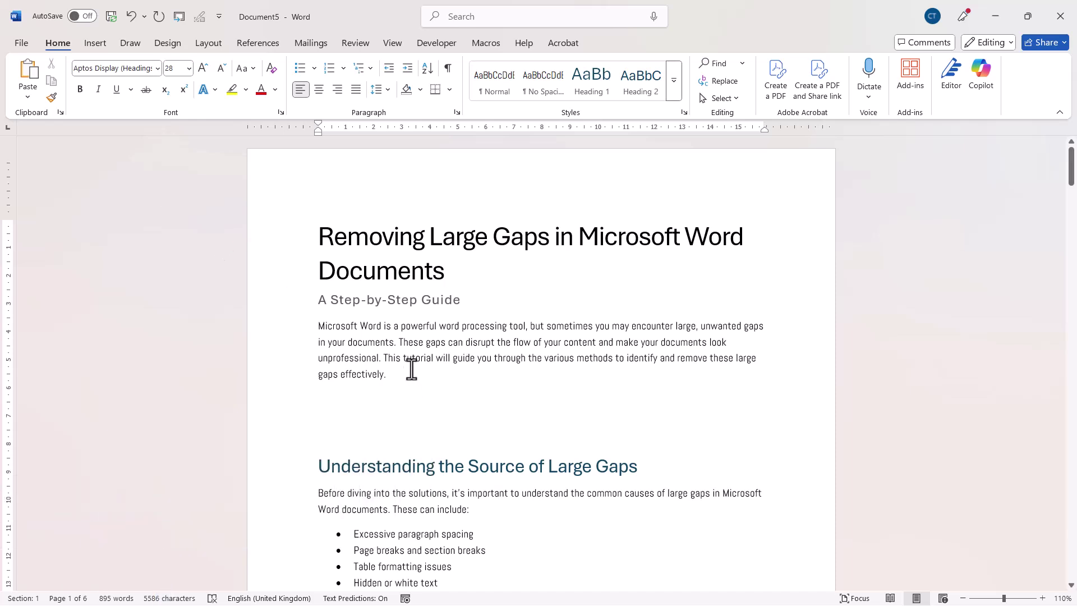
click(450, 71)
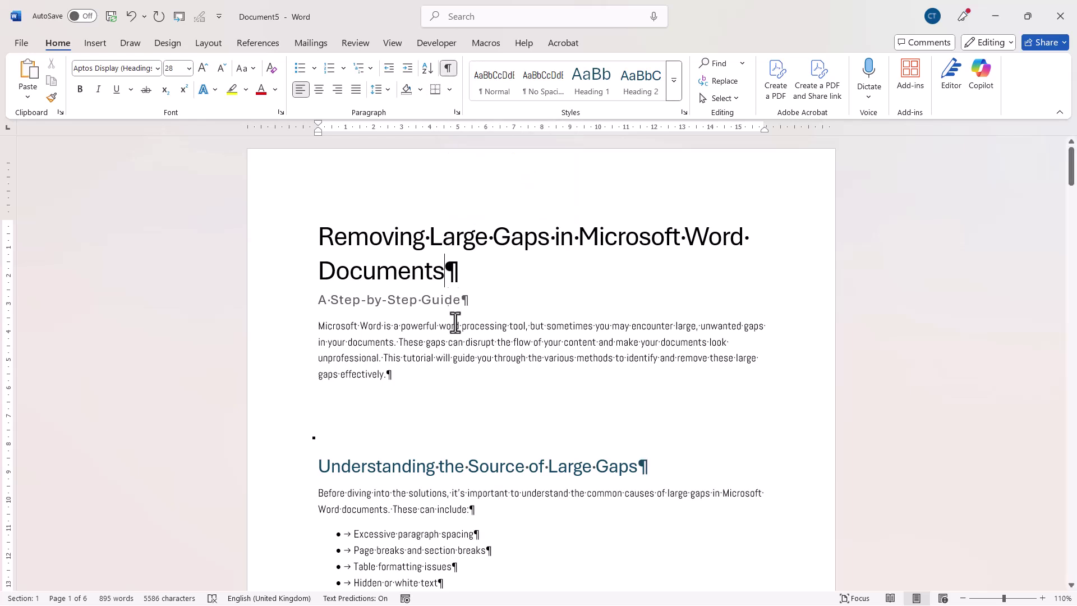
scroll(409, 377, down, 3)
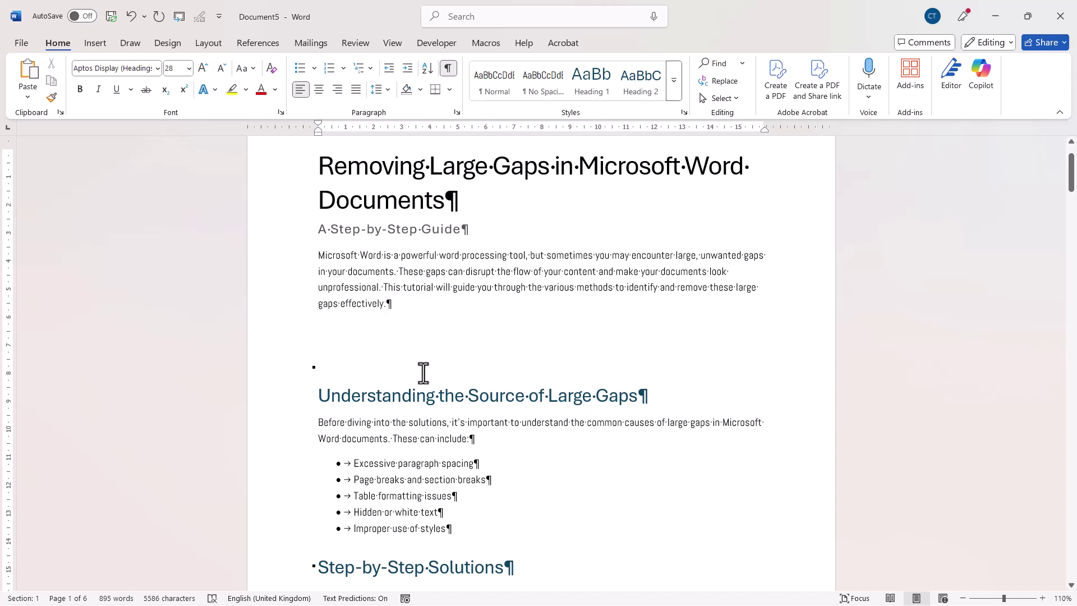
scroll(526, 510, down, 10)
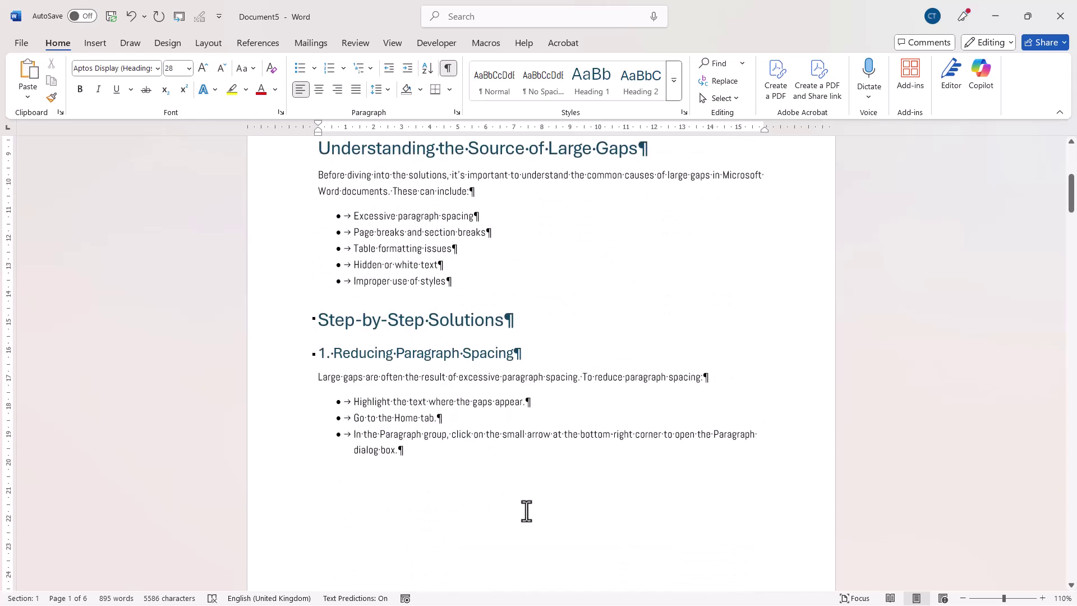
scroll(526, 510, up, 9)
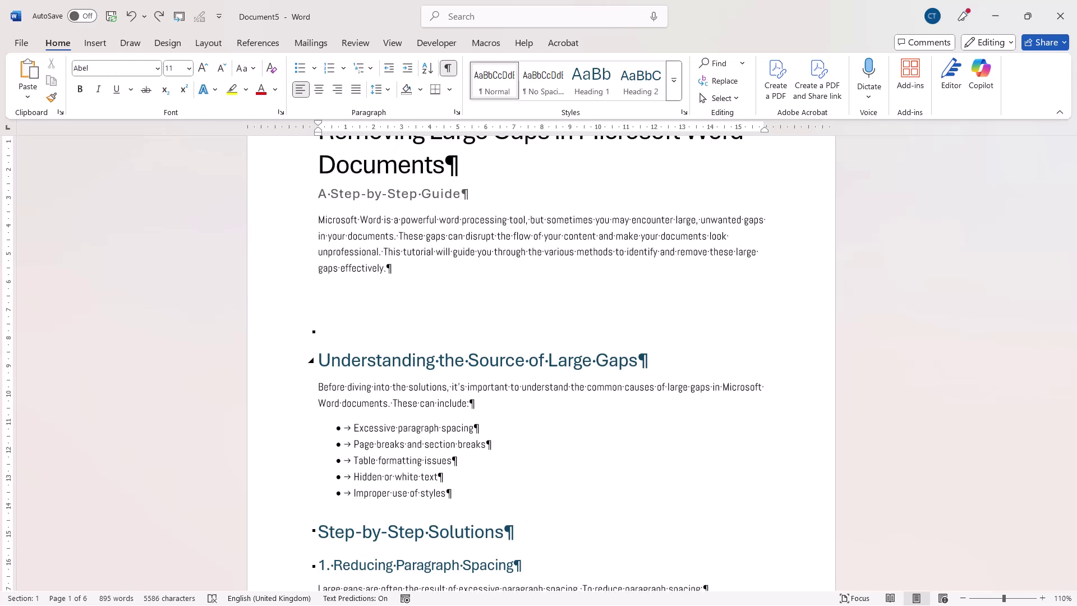
key(Return)
key(Return)
key(Return)
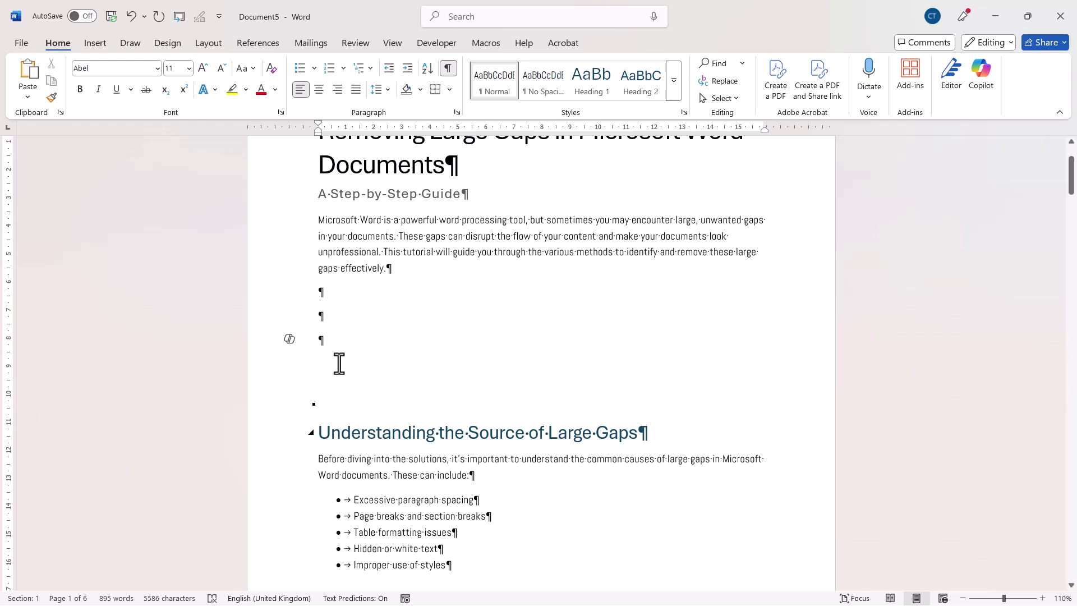
key(BackSpace)
key(BackSpace)
key(BackSpace)
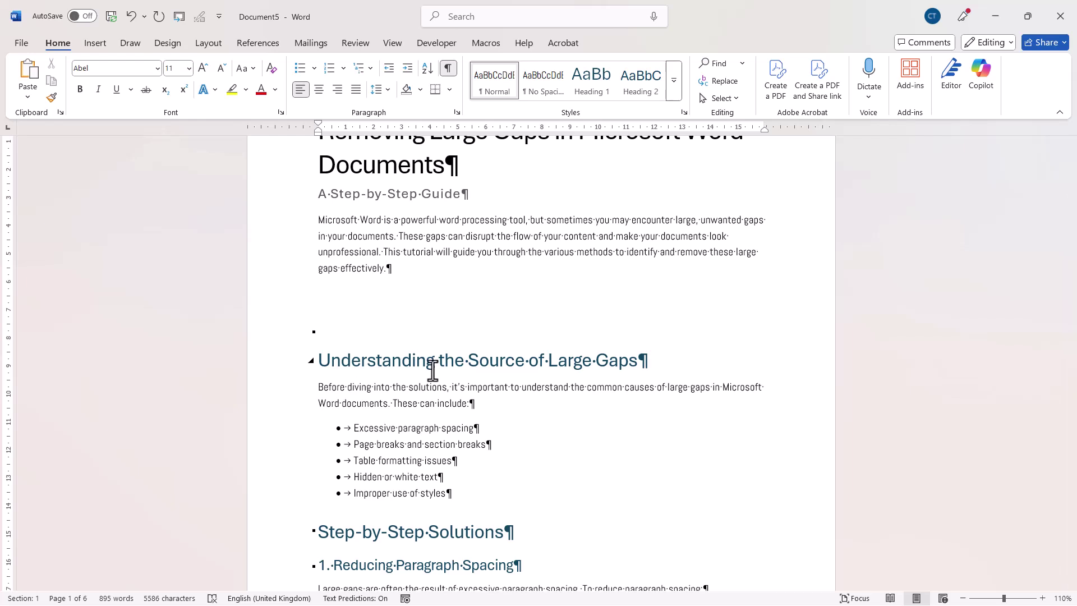
Scroll to the end of the Find and Replace section and inspect the Layout break types
scroll(499, 379, down, 7)
scroll(499, 380, down, 13)
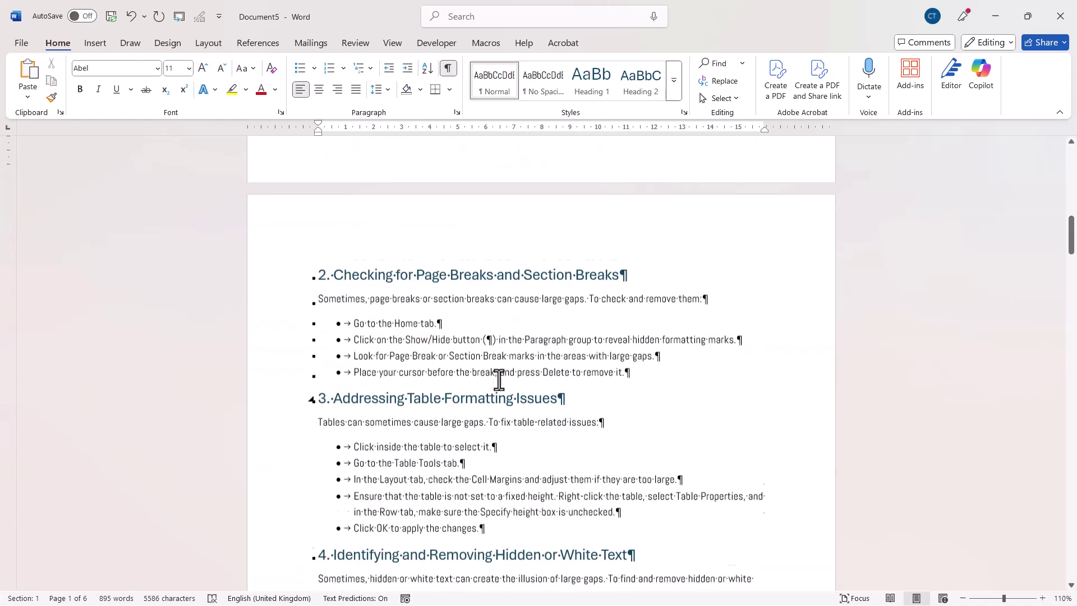
scroll(499, 380, down, 14)
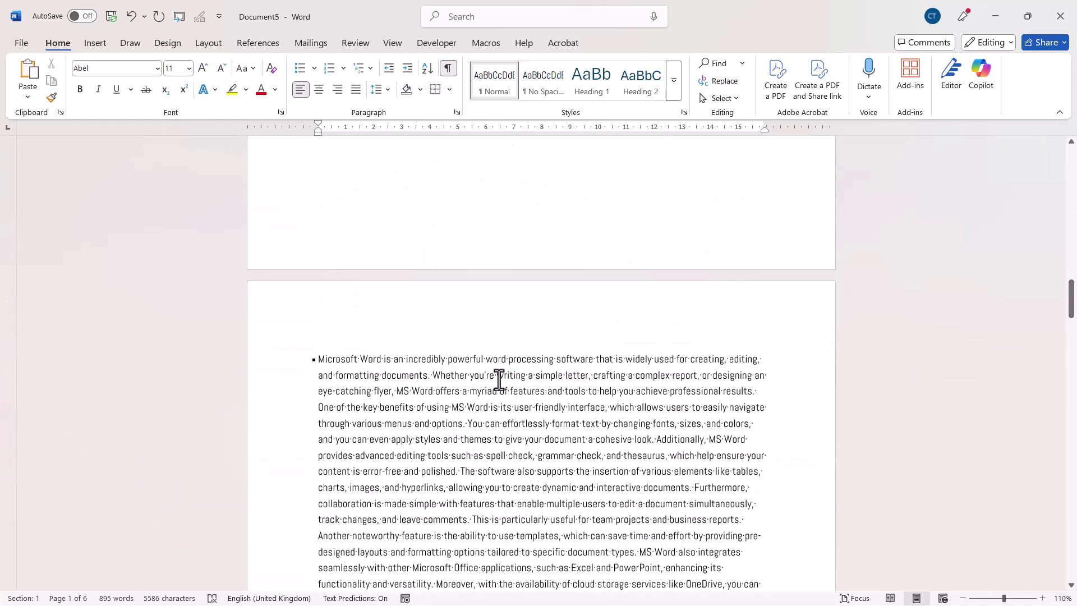
scroll(495, 380, down, 6)
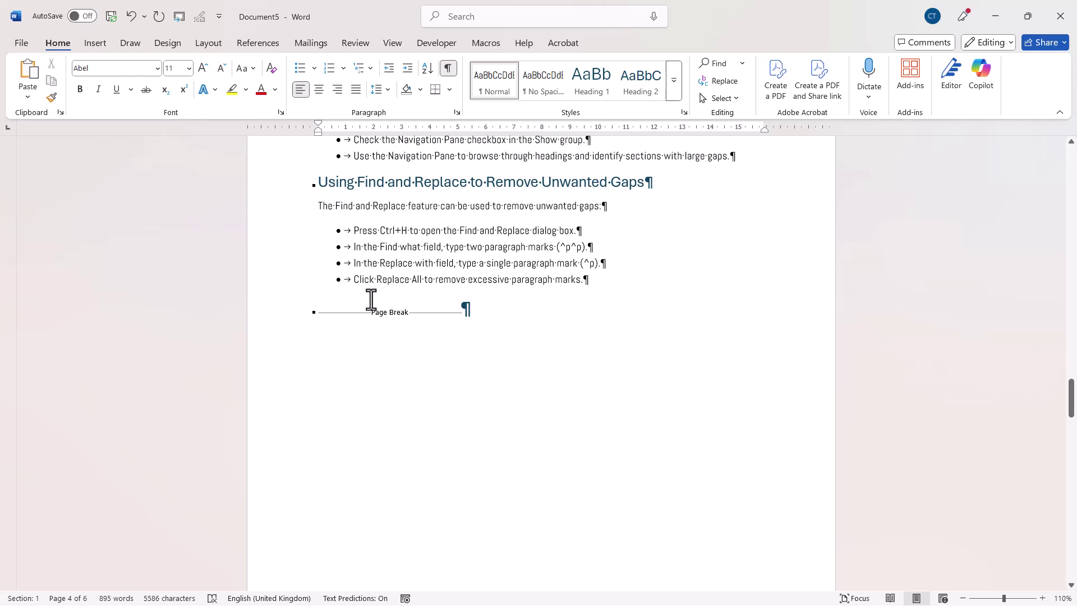
click(215, 45)
click(209, 69)
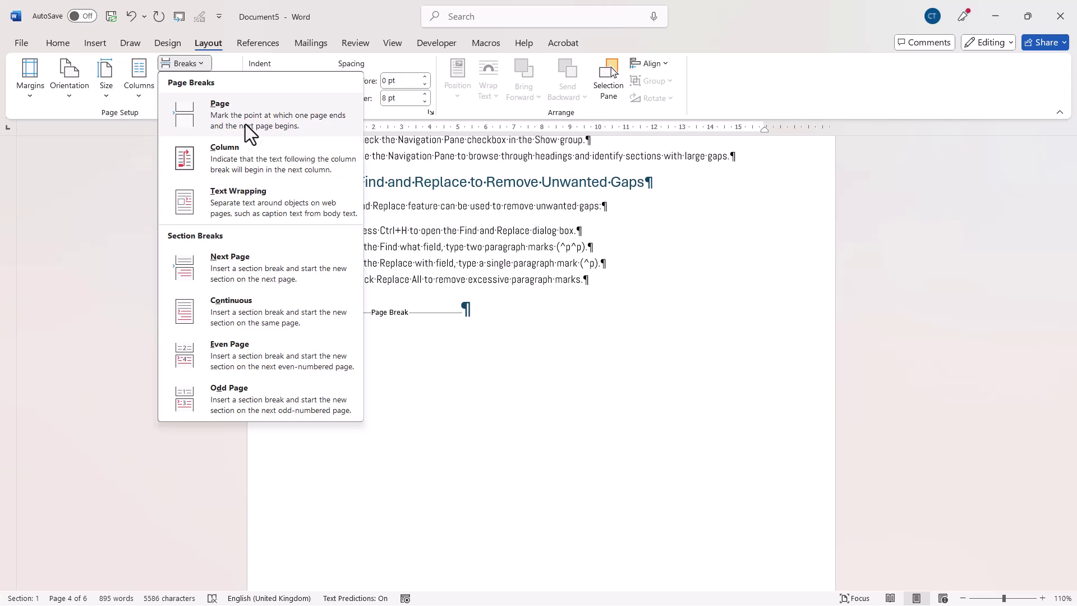
click(481, 323)
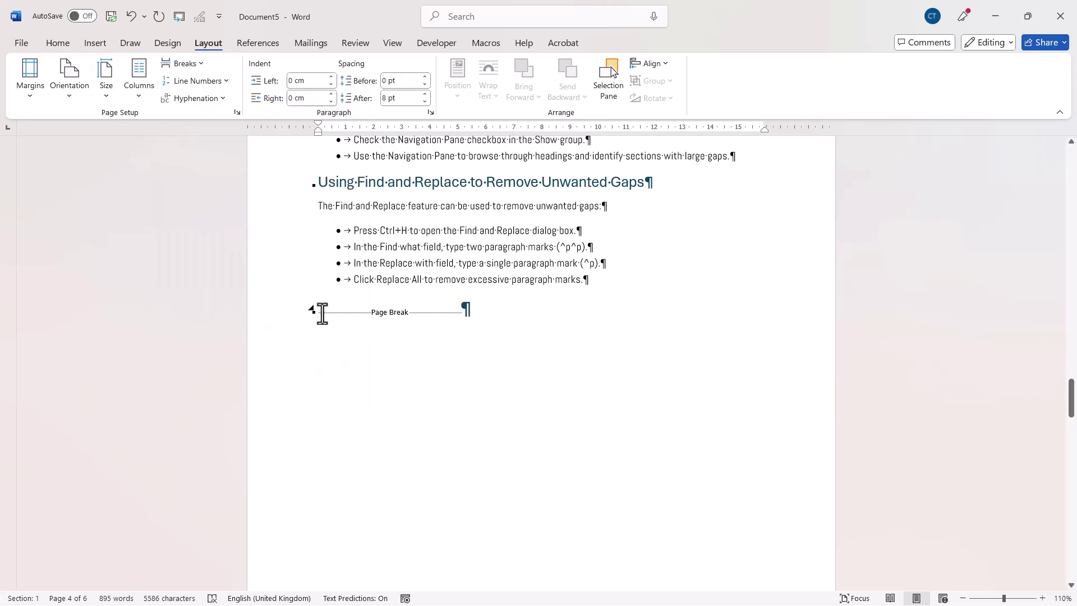
Delete the page break and the empty paragraph above the Conclusion heading
click(318, 310)
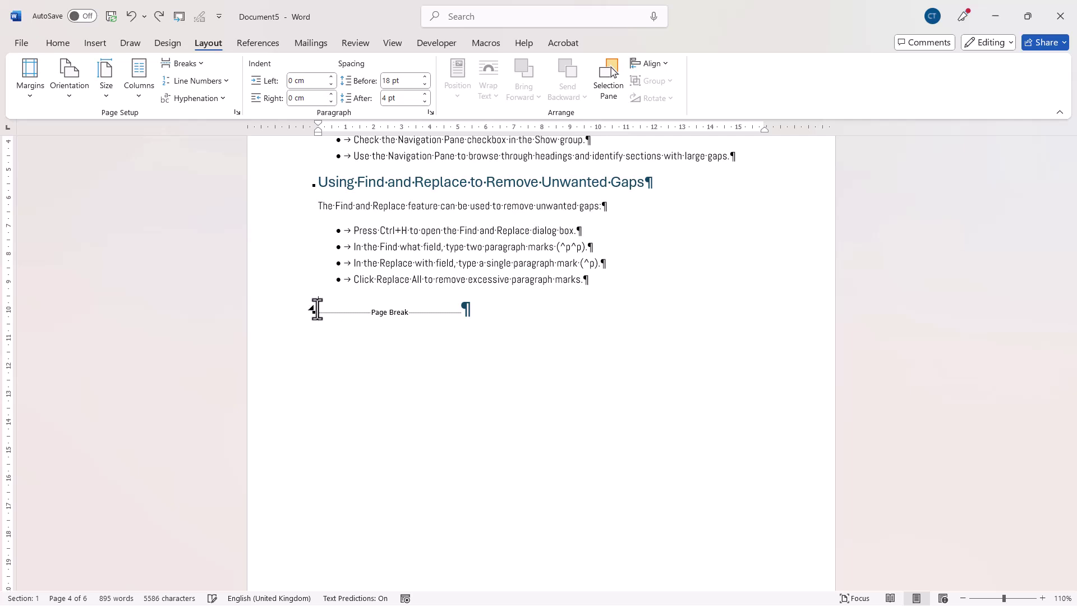
key(Delete)
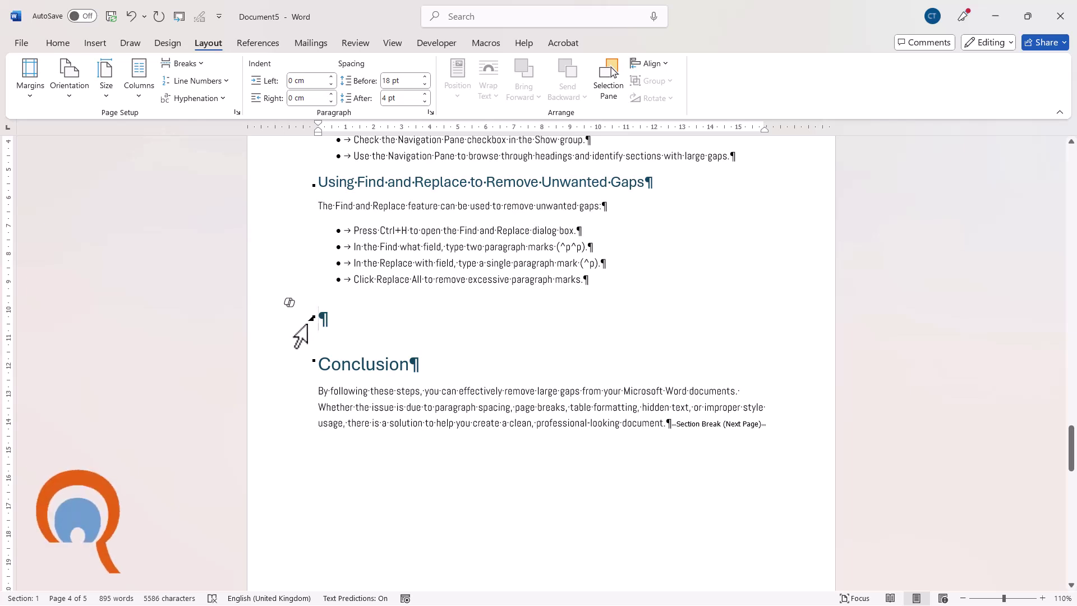
key(Delete)
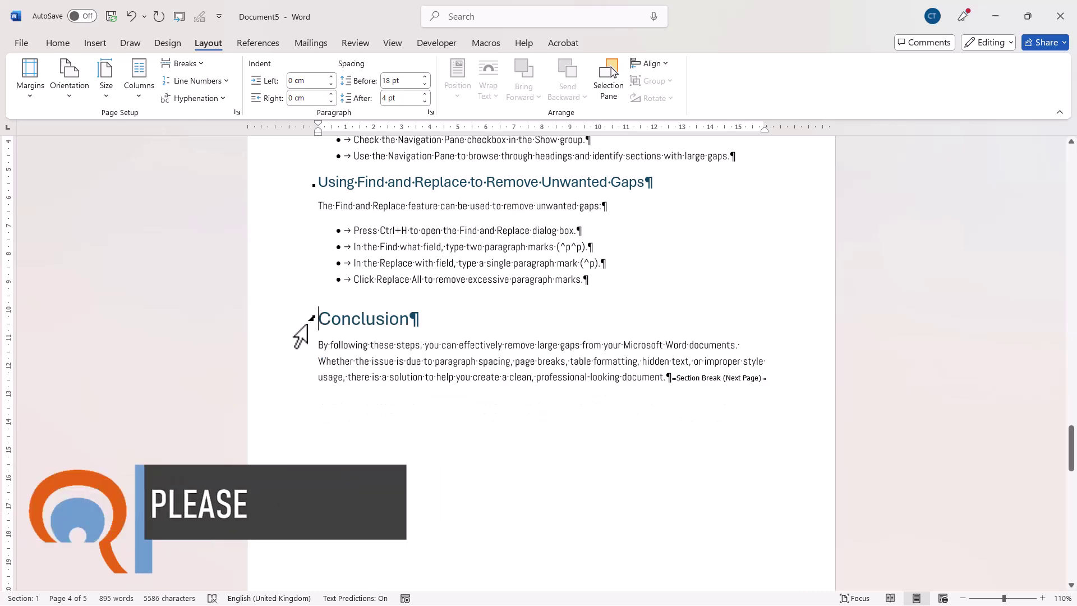
Delete the Next Page section break following the Conclusion paragraph
scroll(682, 392, down, 8)
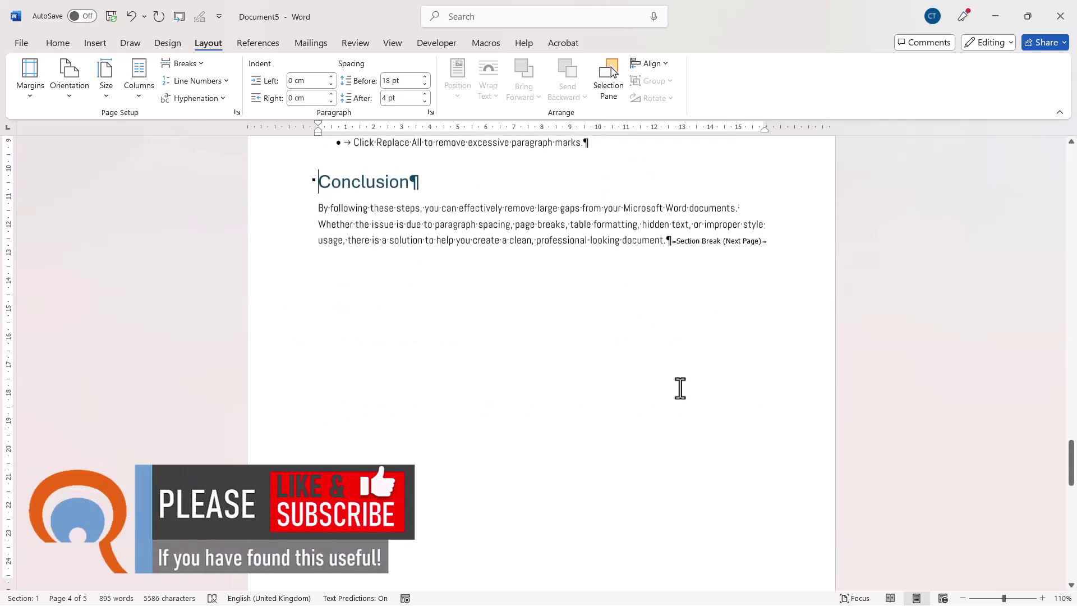
scroll(680, 388, up, 8)
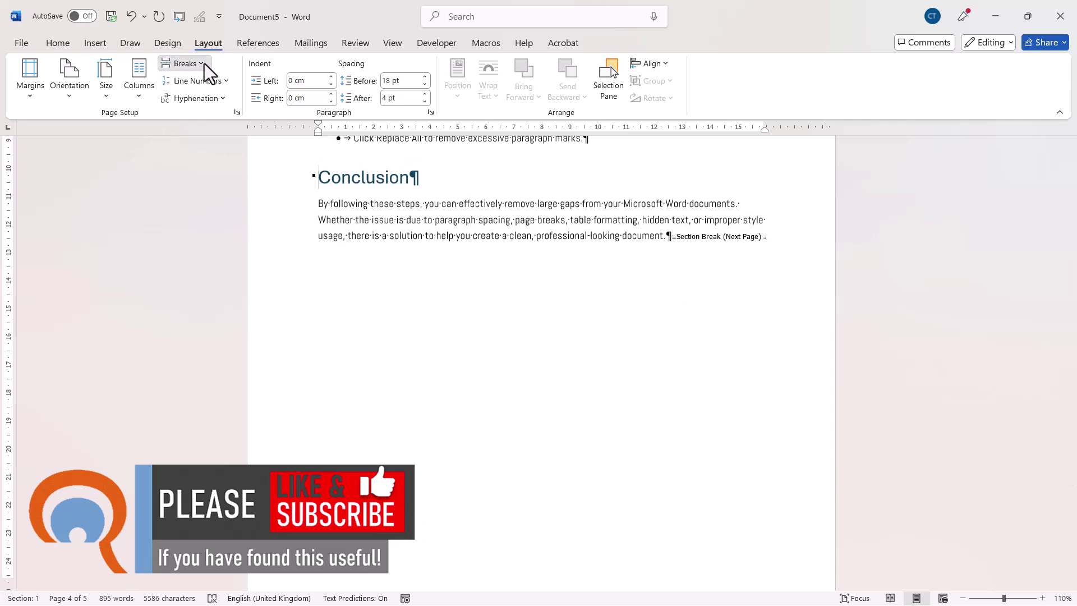
click(203, 64)
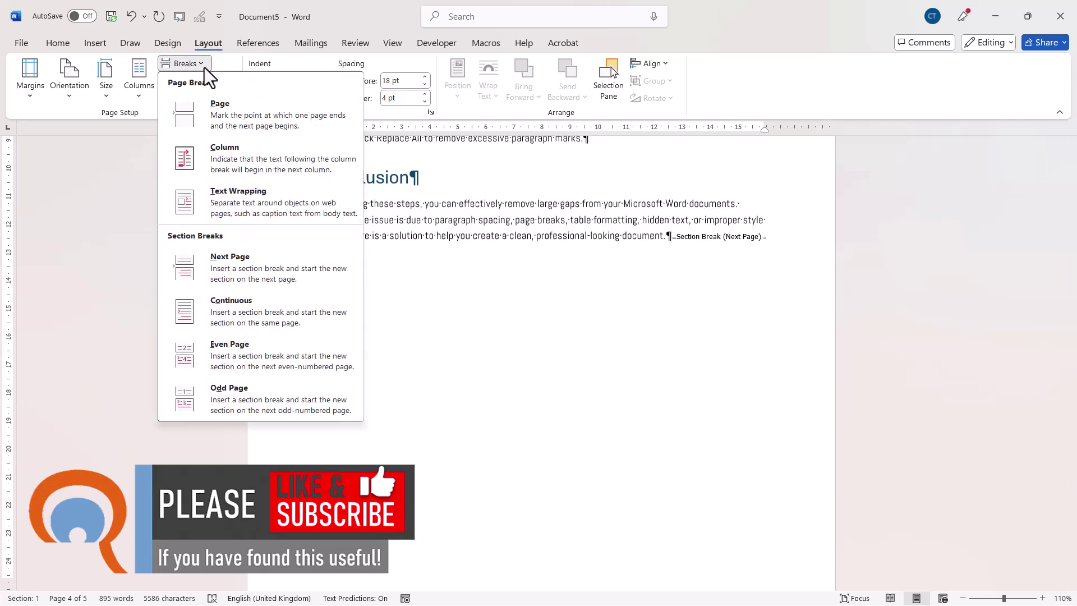
click(798, 286)
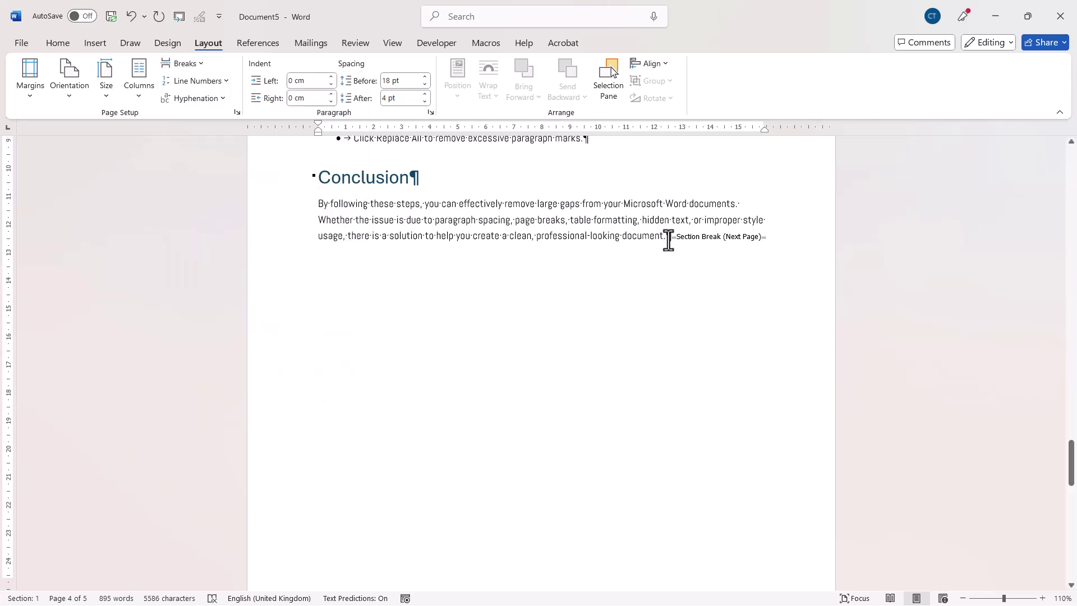
click(670, 236)
key(Delete)
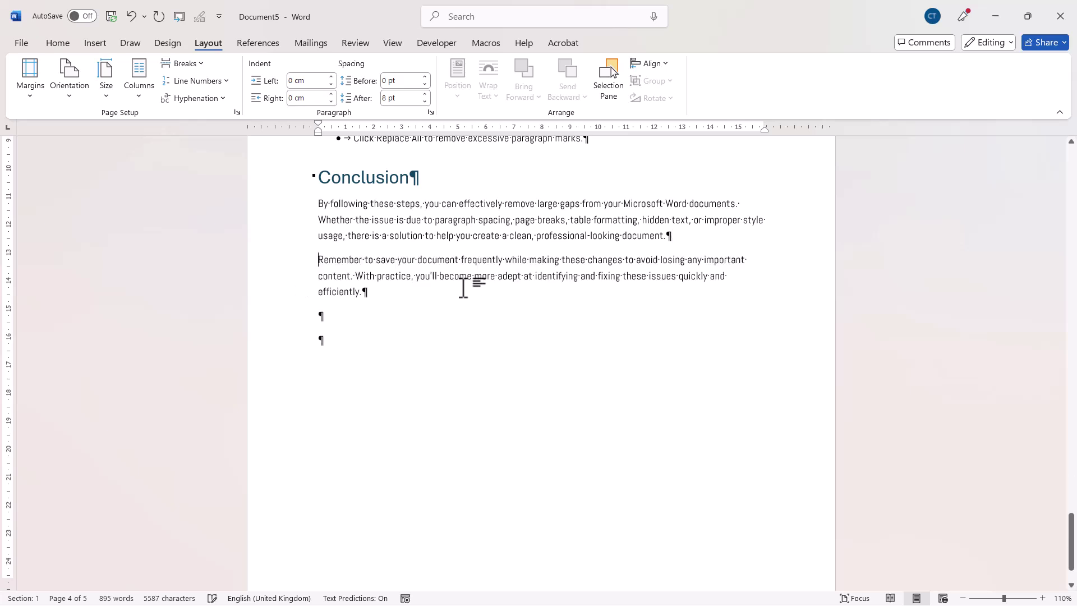
Return to the top and place the cursor in the 'Understanding the Source of Large Gaps' heading
scroll(463, 289, up, 6)
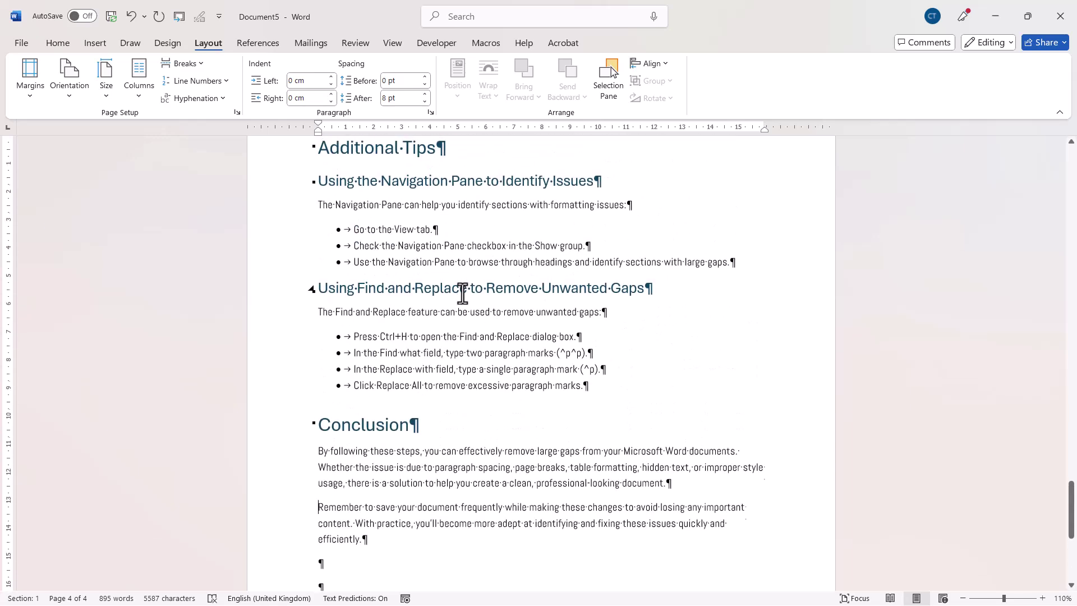
scroll(463, 292, up, 12)
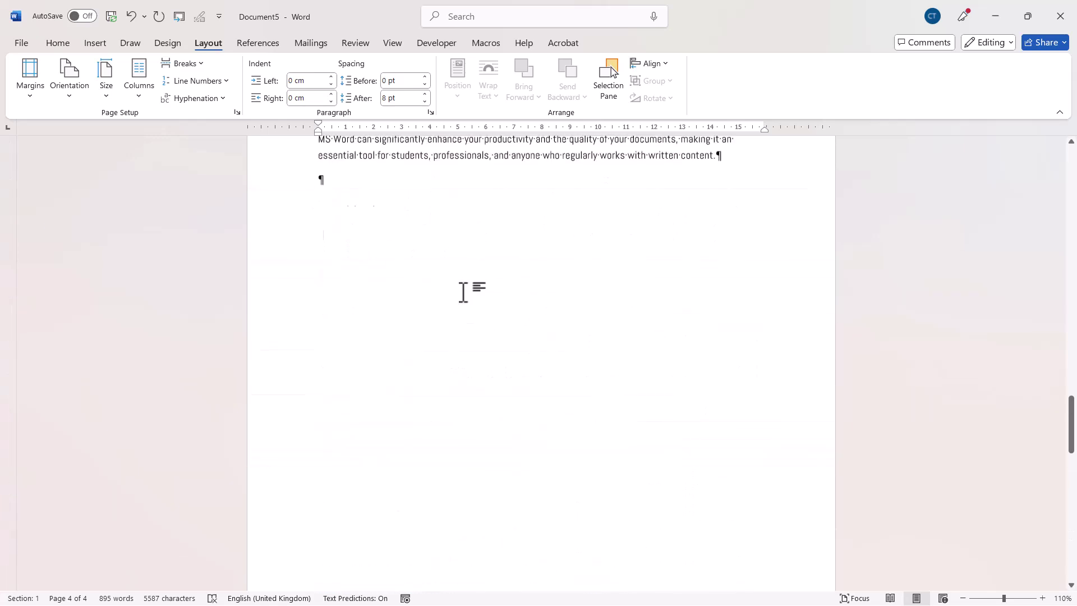
scroll(462, 291, up, 12)
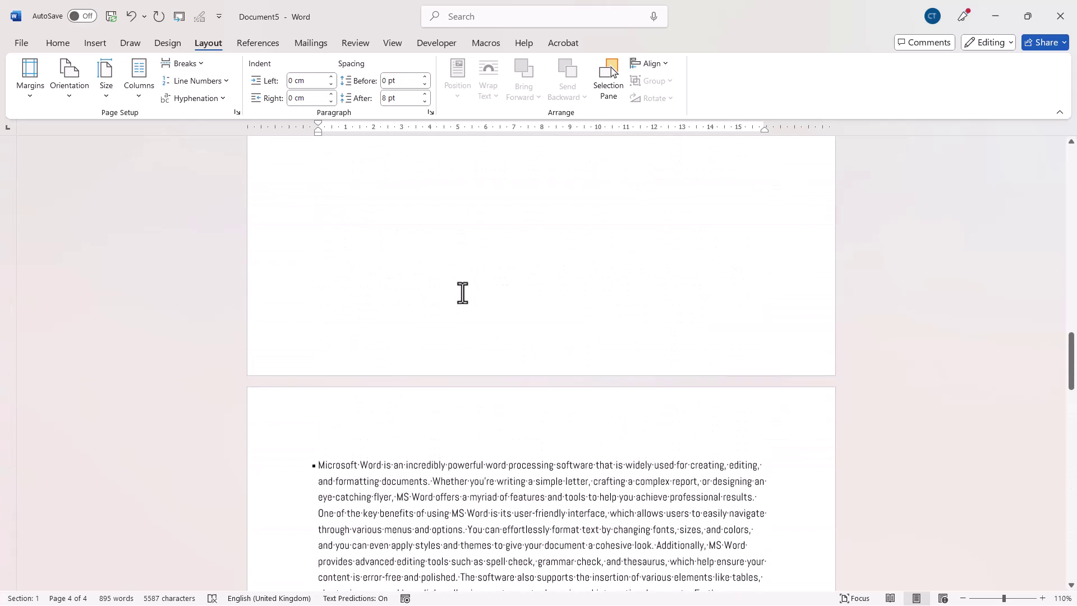
scroll(462, 291, up, 15)
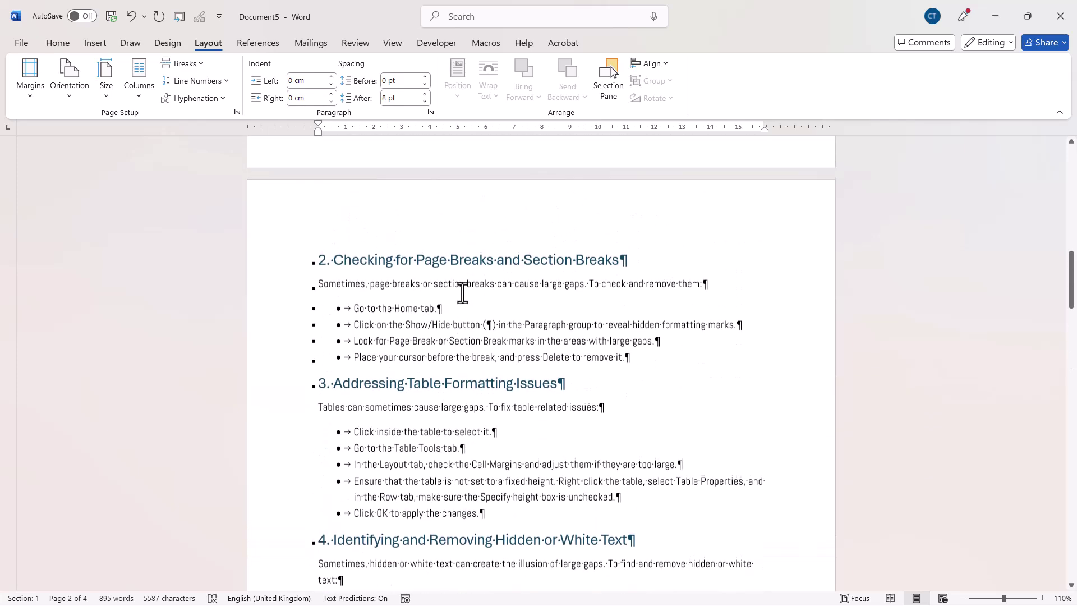
scroll(462, 292, up, 15)
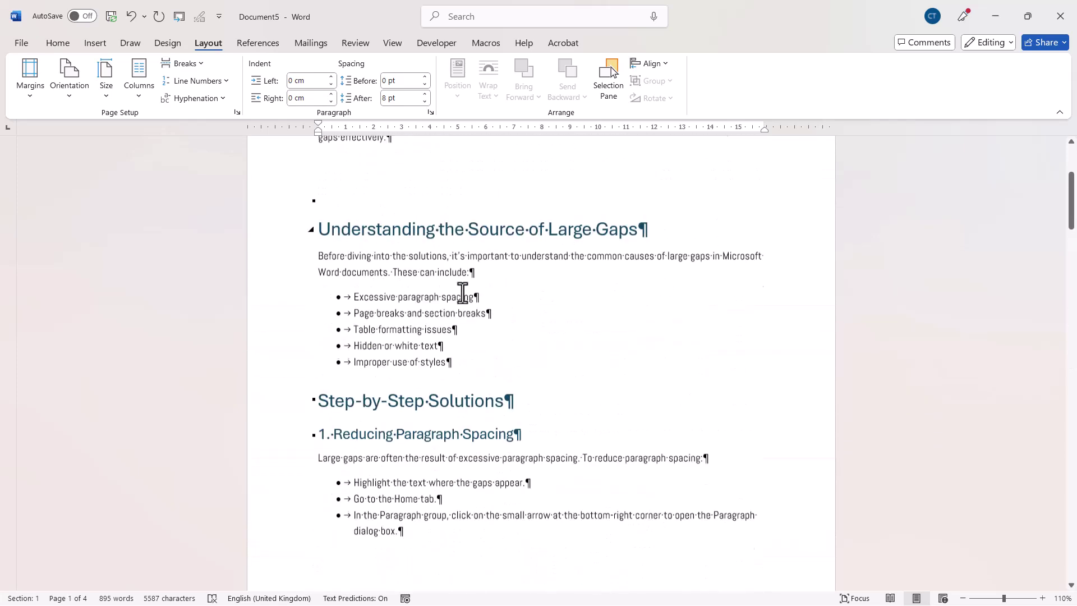
scroll(463, 291, up, 4)
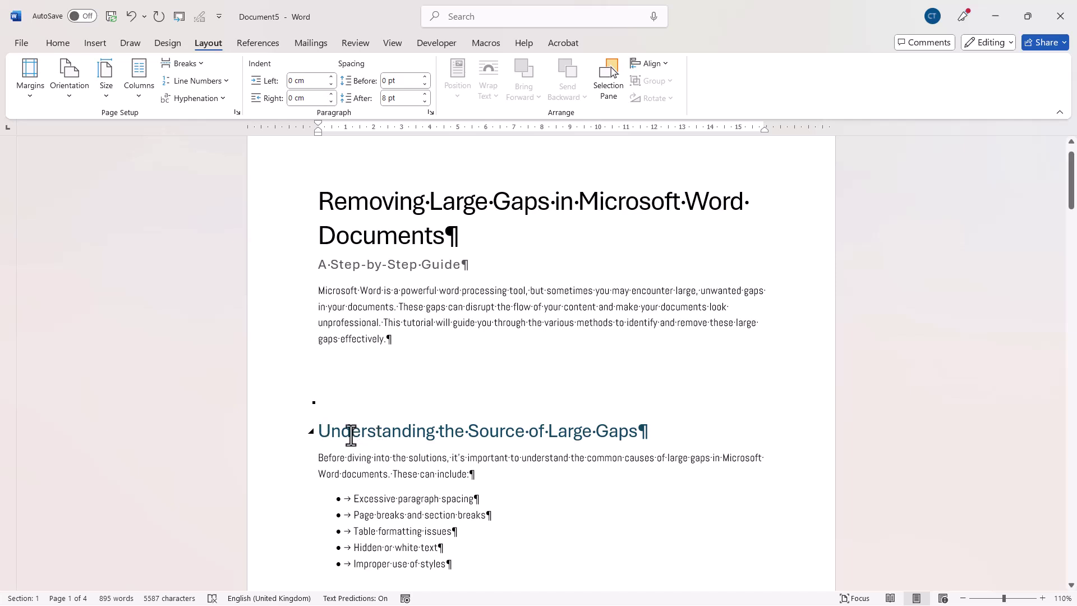
click(350, 435)
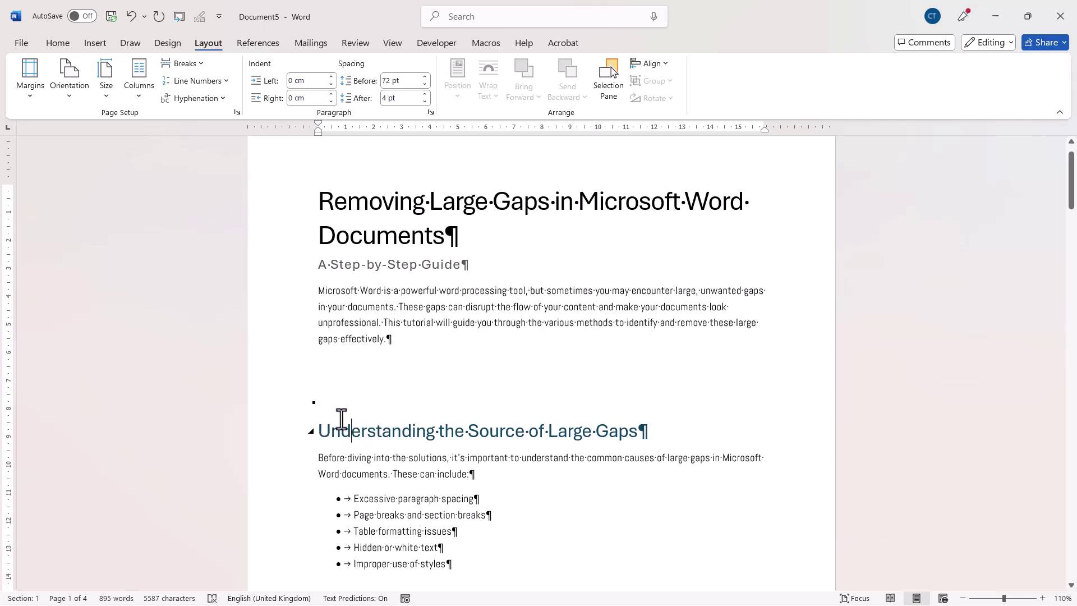
In the Paragraph dialog, change the heading's Spacing Before from 72 pt to 12
click(57, 44)
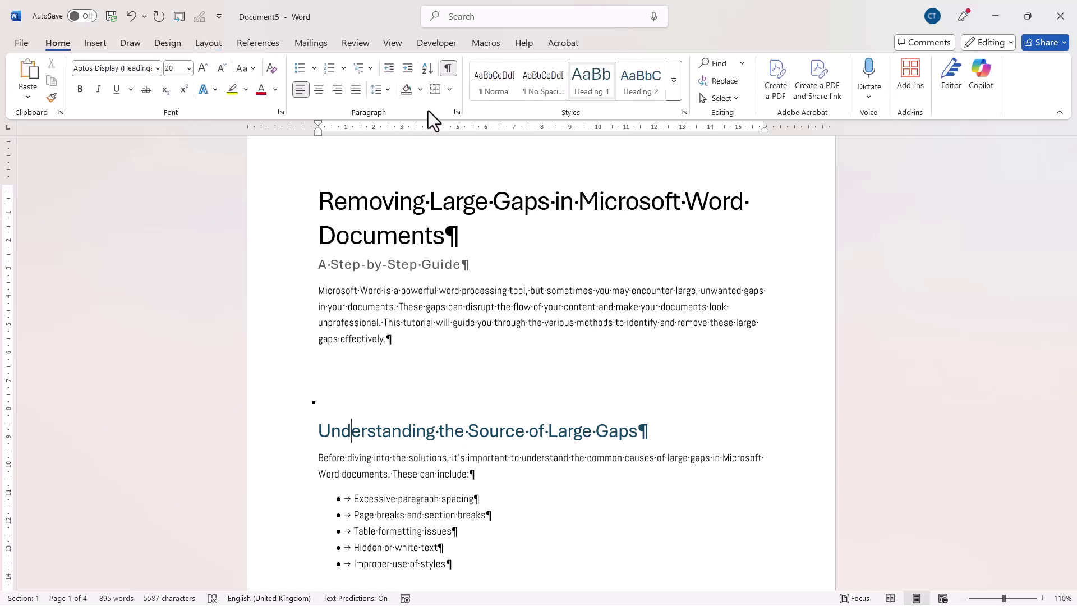
click(457, 113)
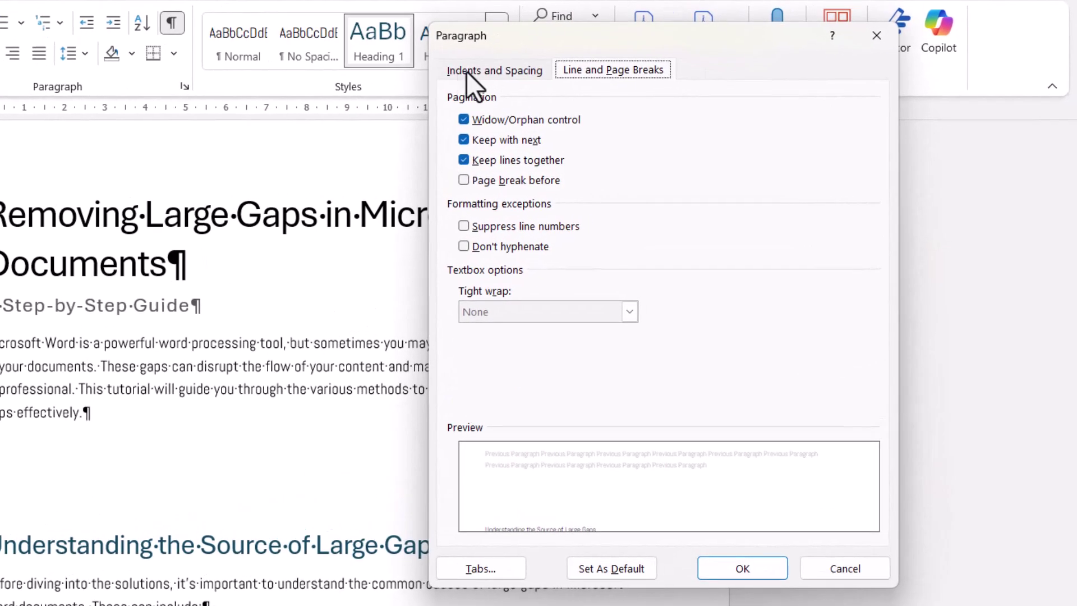
click(466, 72)
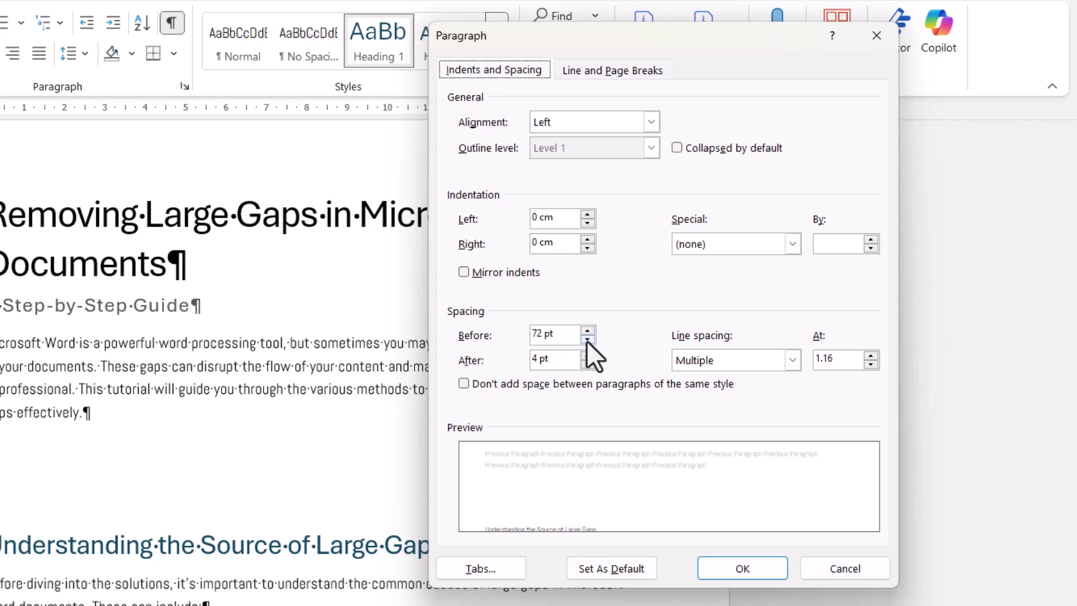
drag(568, 334, 516, 334)
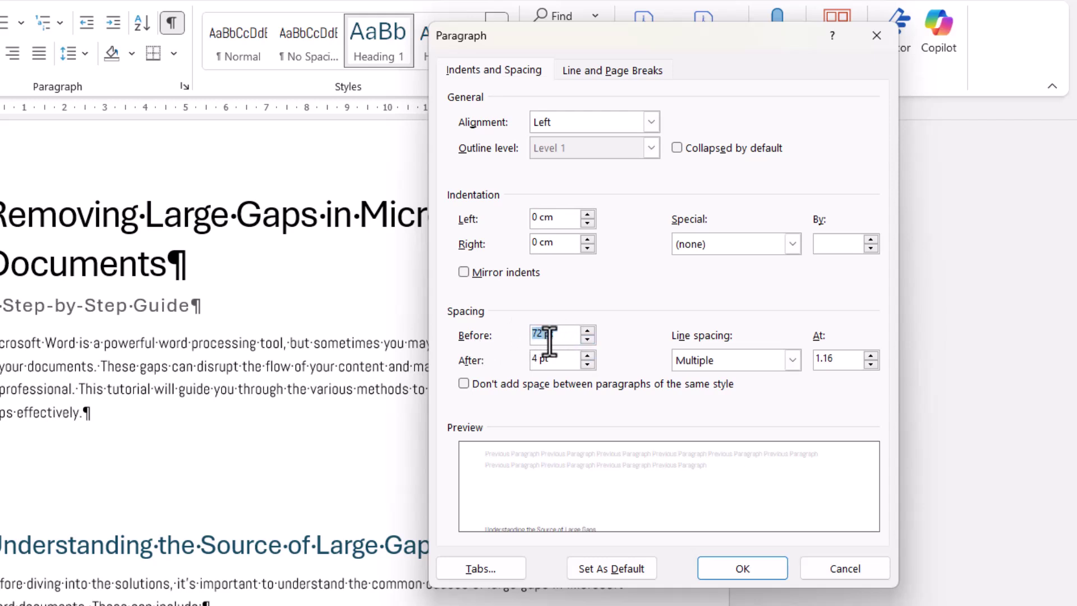
text(12)
Apply the 12 pt spacing, then select all of section 2 and open its Paragraph settings
click(743, 564)
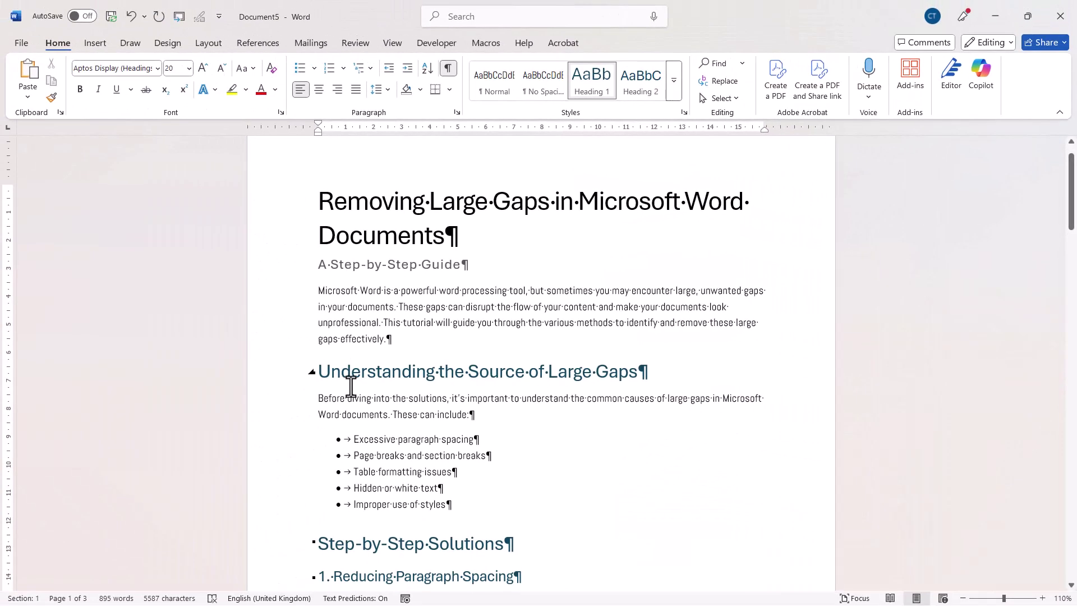
scroll(292, 440, down, 2)
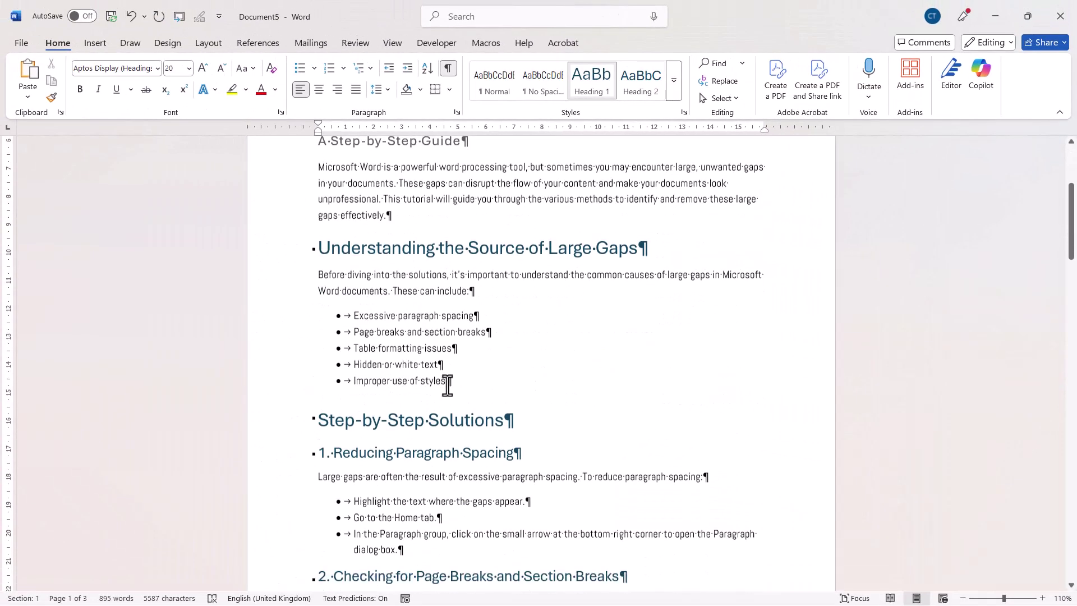
scroll(448, 386, down, 10)
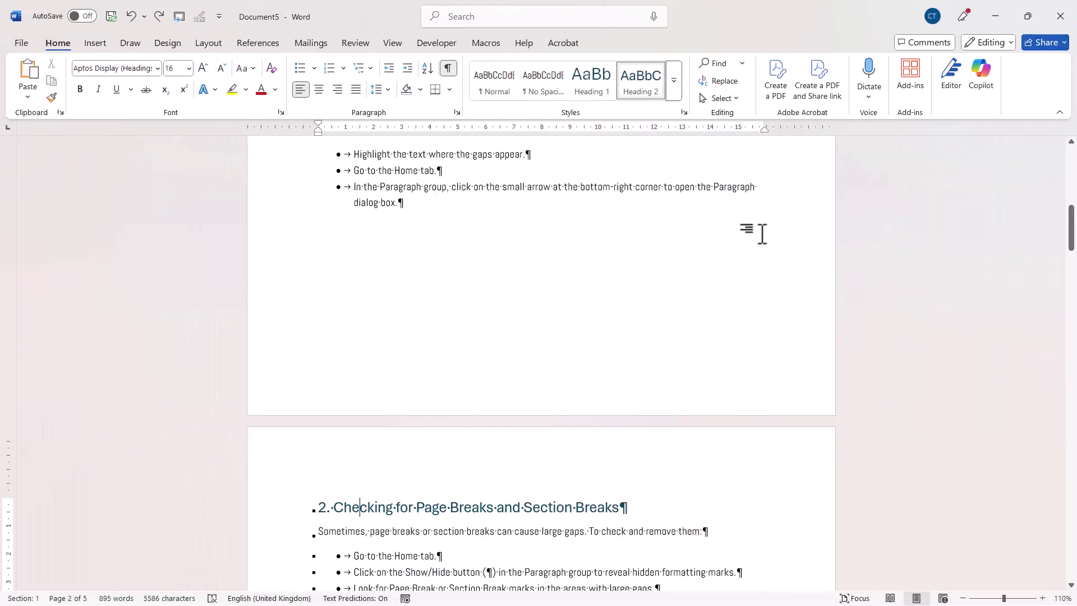
scroll(413, 343, down, 3)
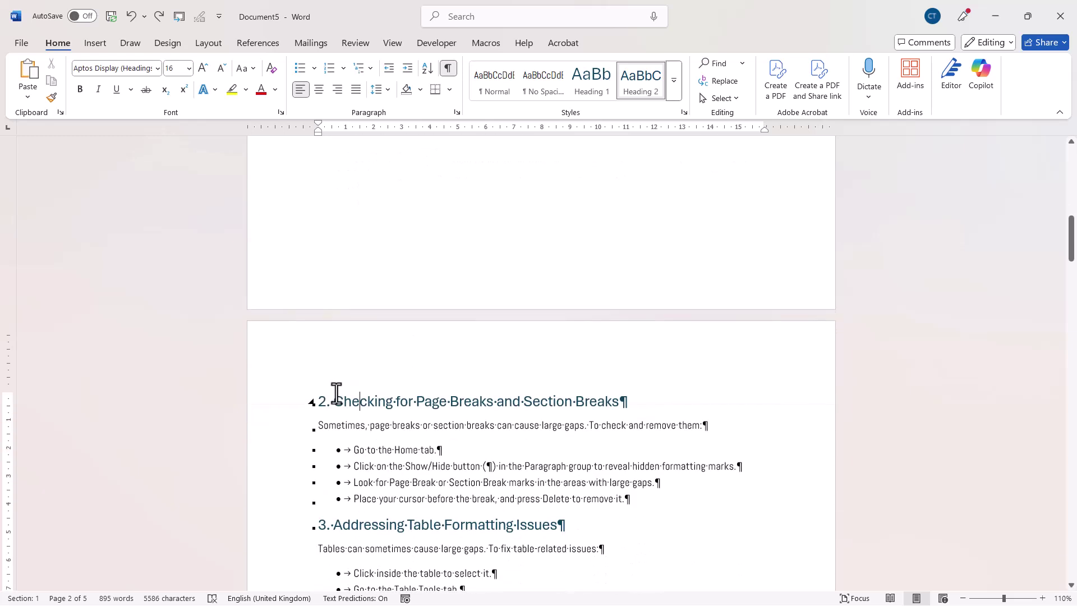
drag(312, 402, 641, 497)
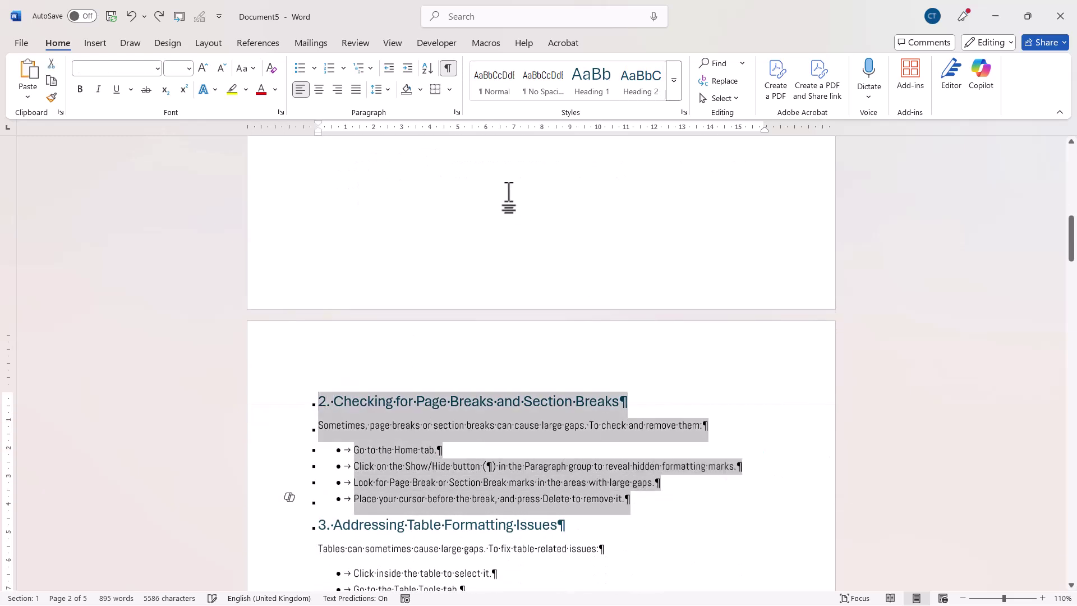
click(457, 112)
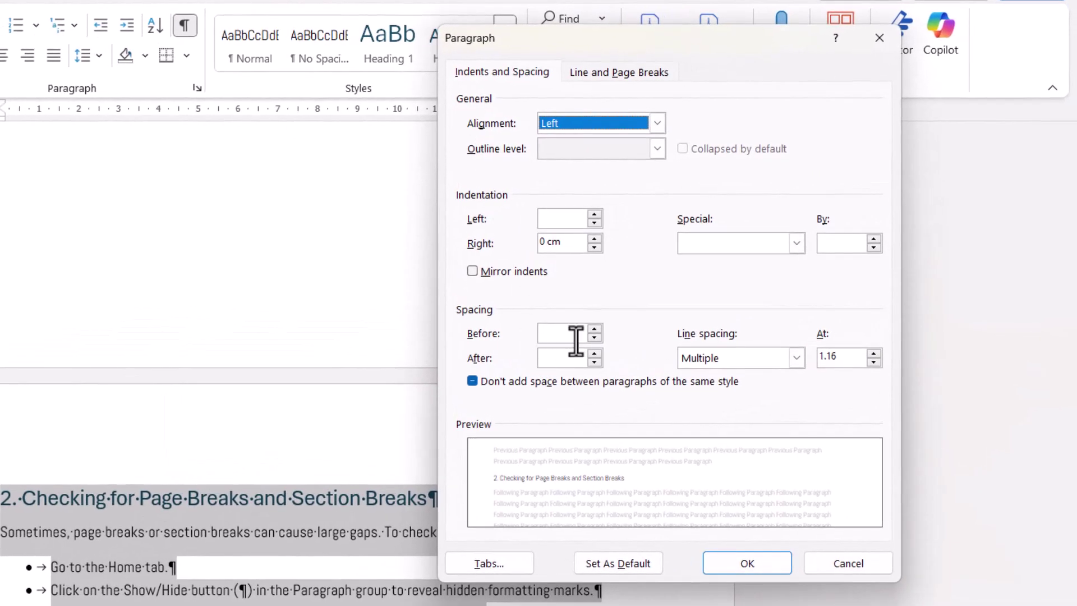
Uncheck Keep with next for section 2's paragraphs under Line and Page Breaks
click(590, 76)
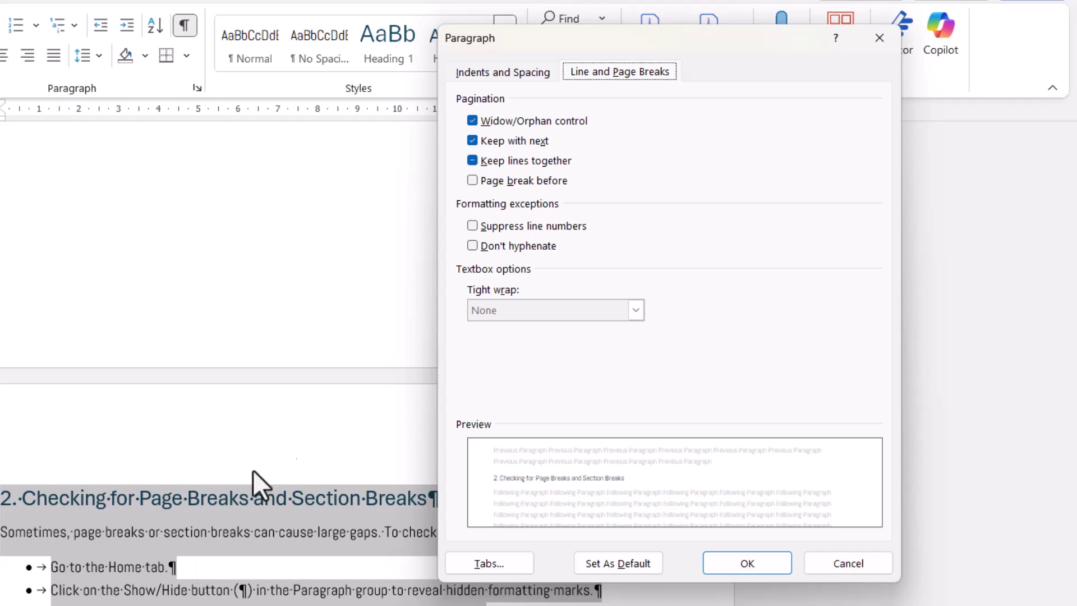
click(473, 140)
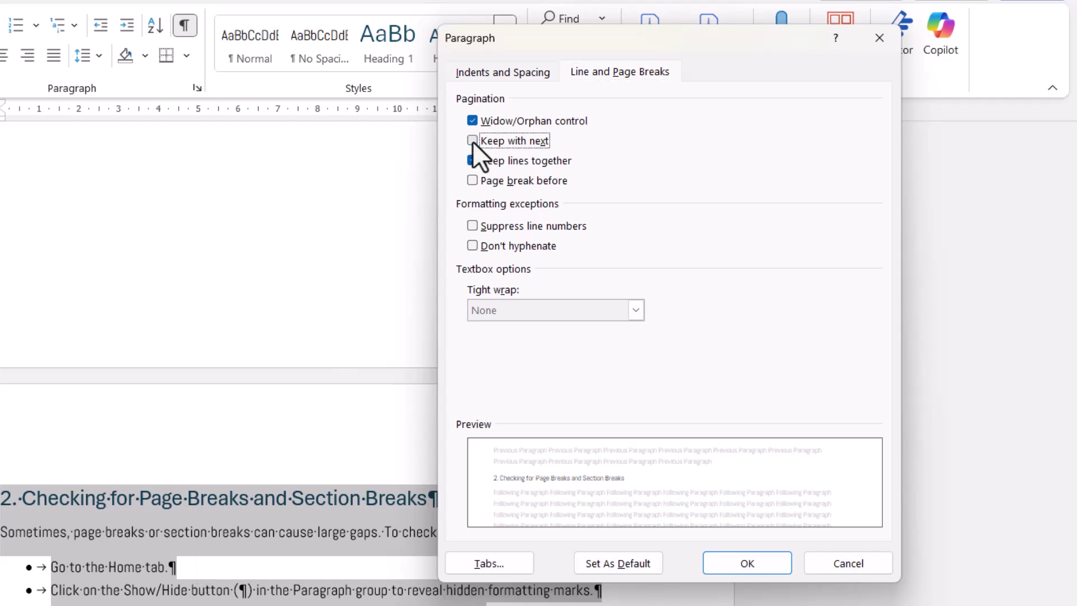
click(747, 563)
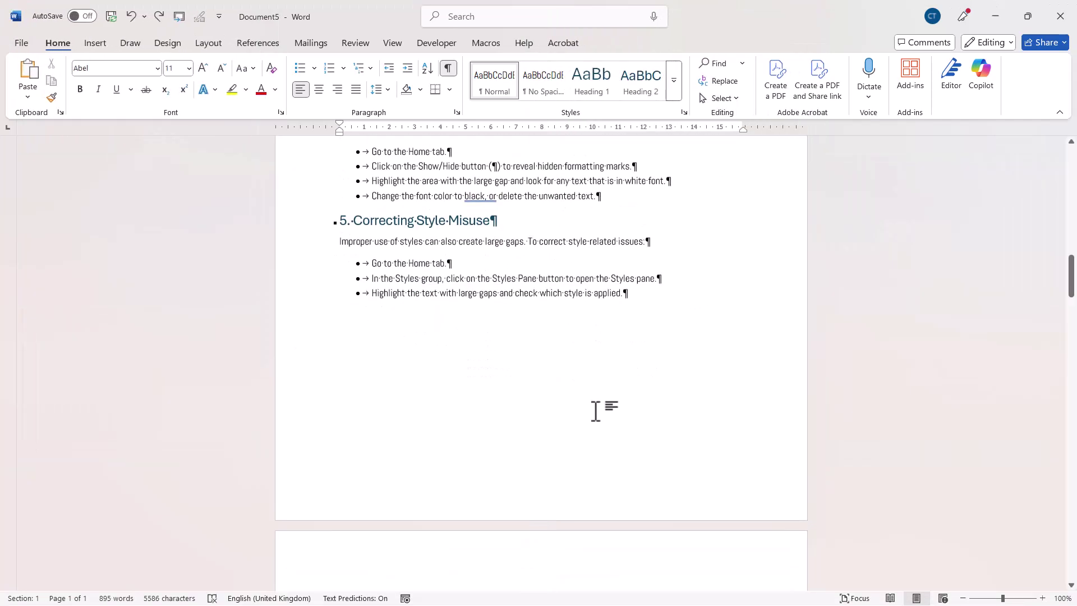
Turn off Keep lines together for the long paragraph after the Correcting Style Misuse bullets
scroll(408, 383, down, 10)
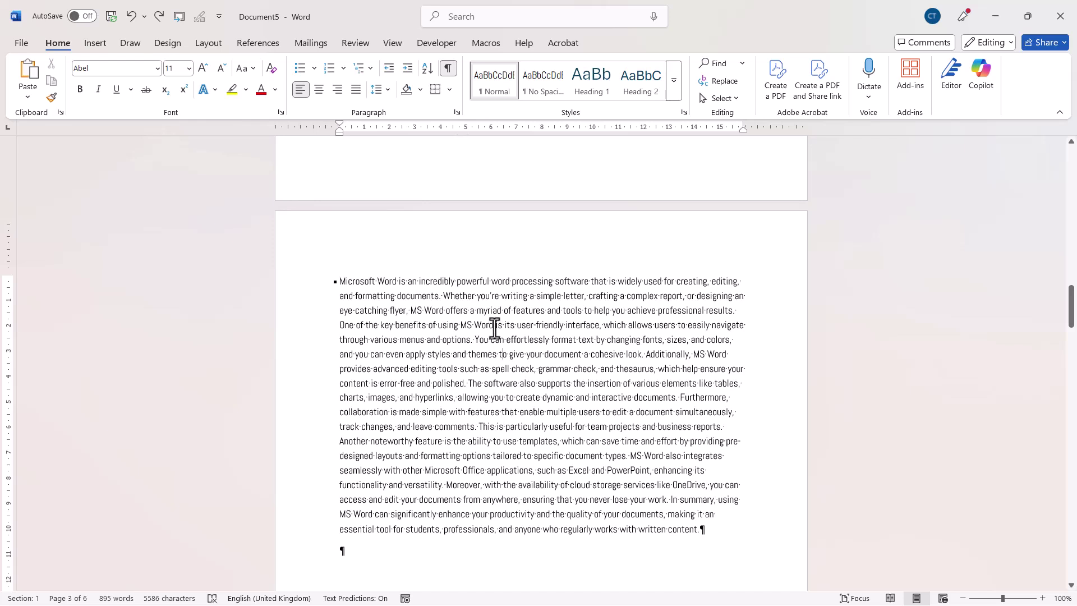
click(457, 115)
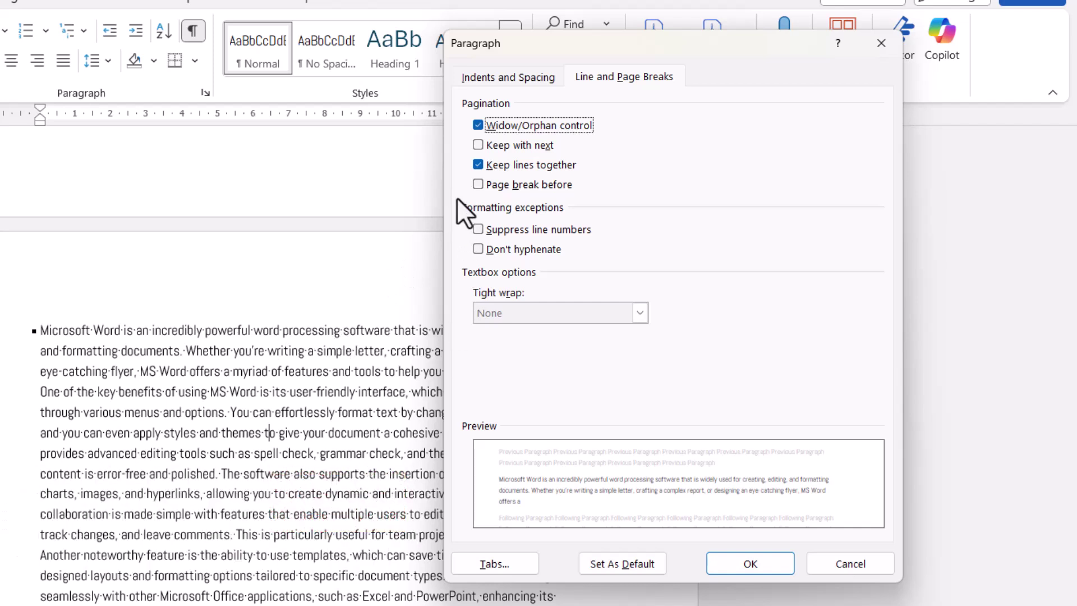
click(478, 165)
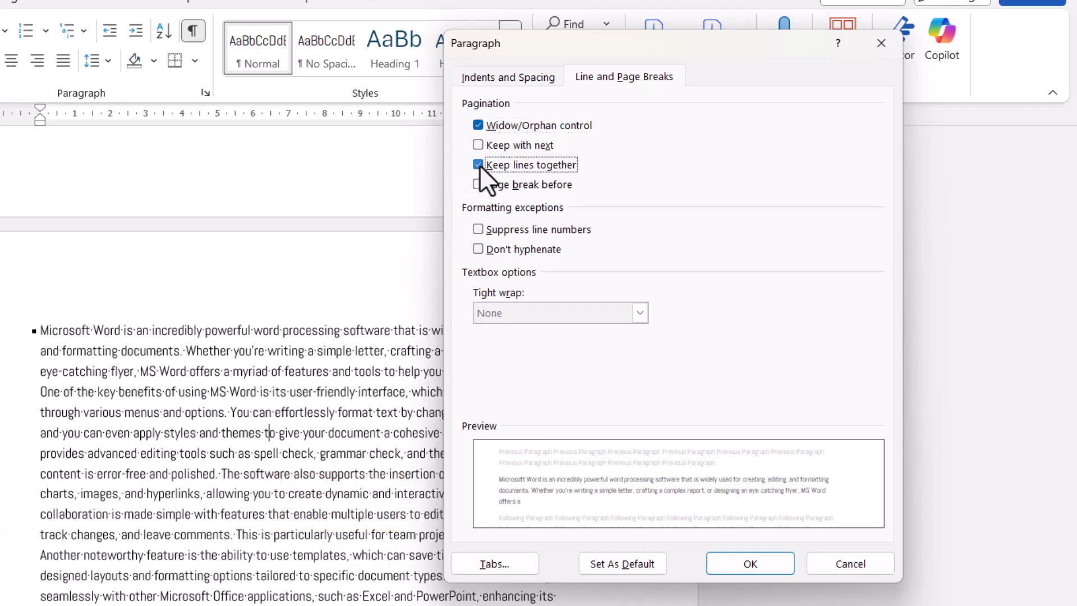
click(721, 563)
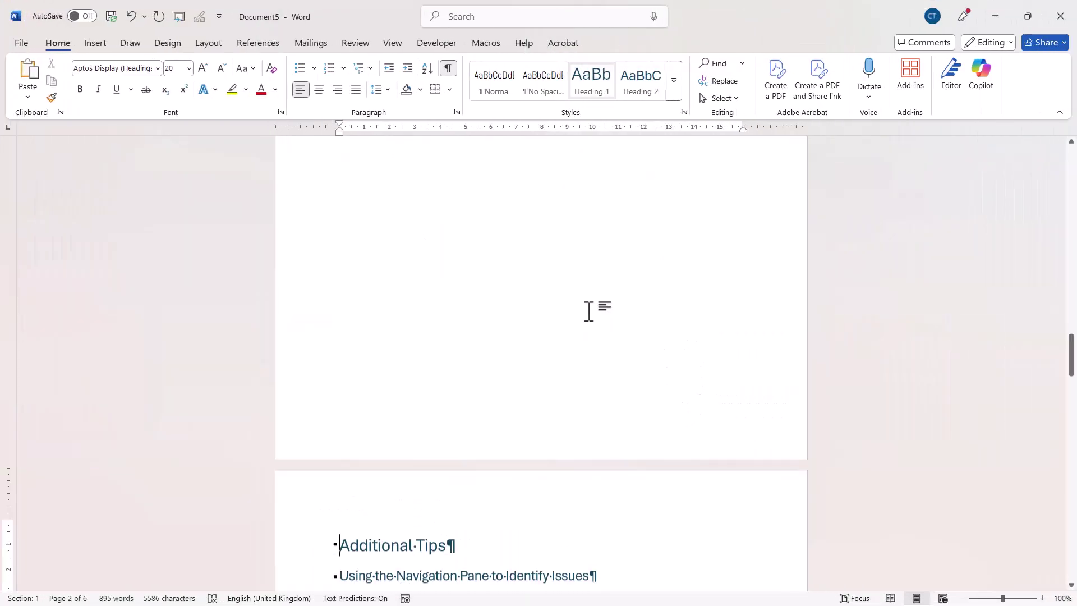
Turn off Page break before on the Additional Tips heading and delete the empty paragraph above it
scroll(588, 311, down, 3)
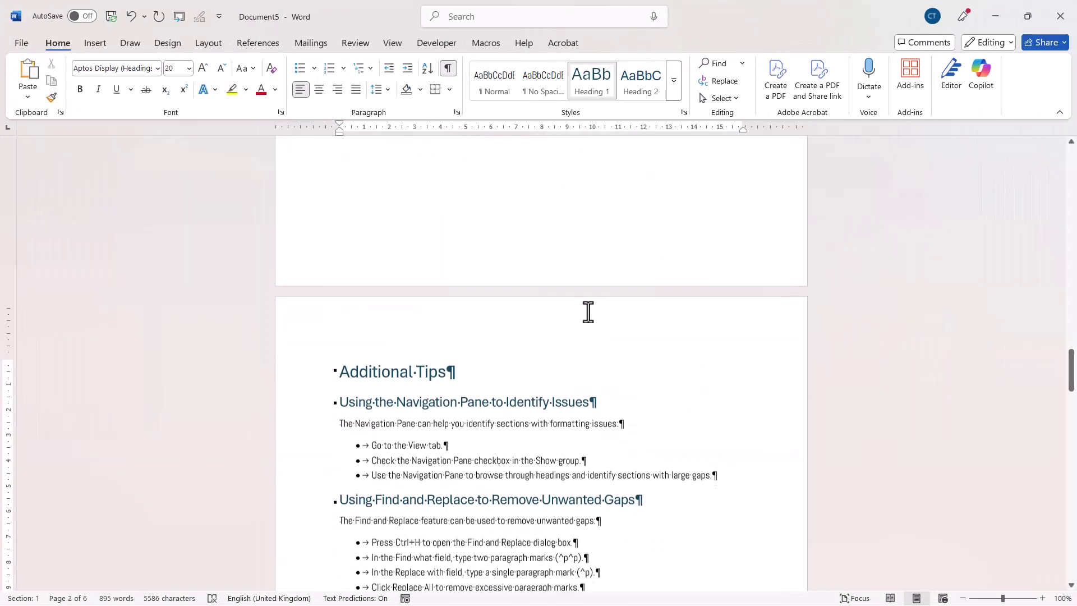
scroll(587, 310, up, 10)
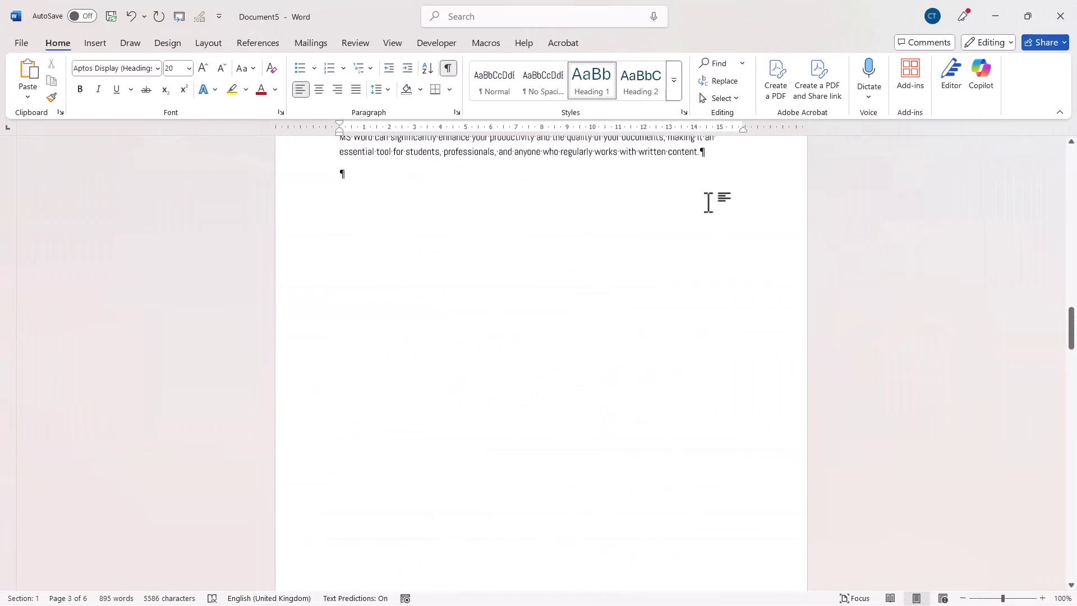
scroll(678, 420, down, 10)
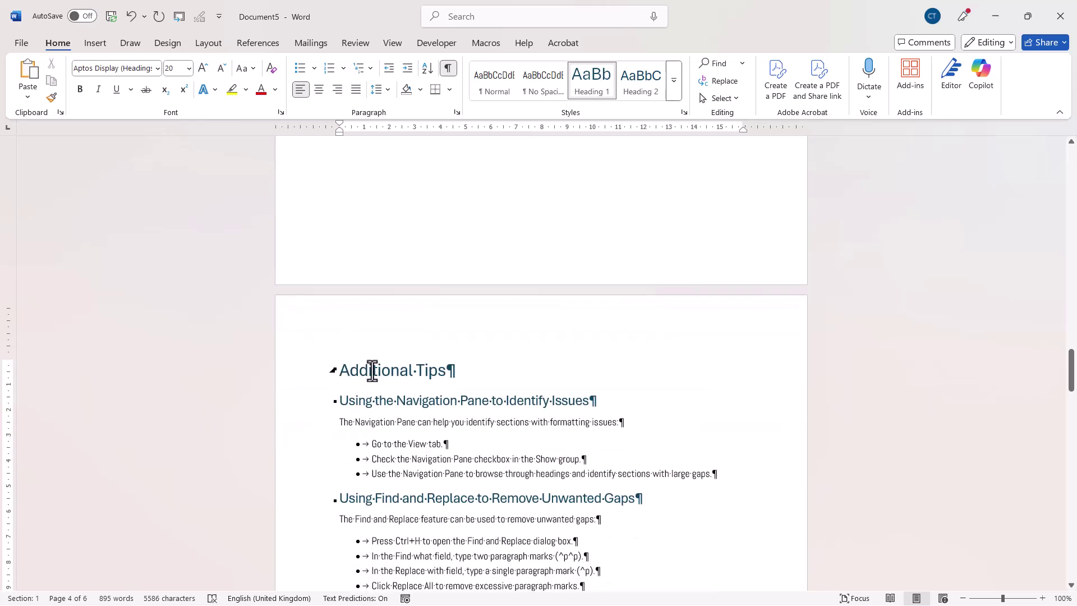
click(457, 112)
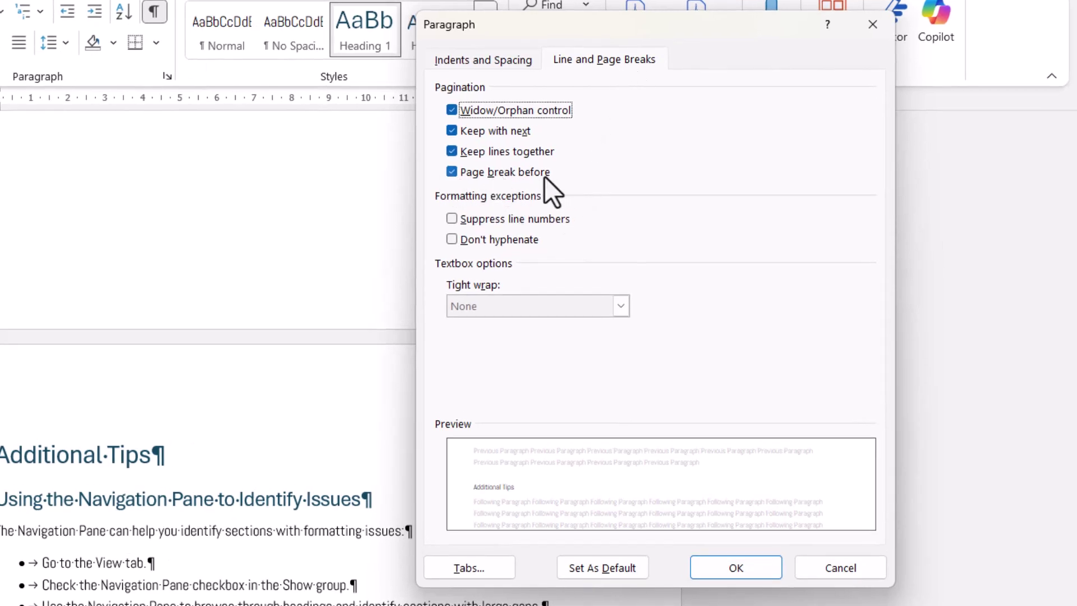
click(452, 172)
click(724, 569)
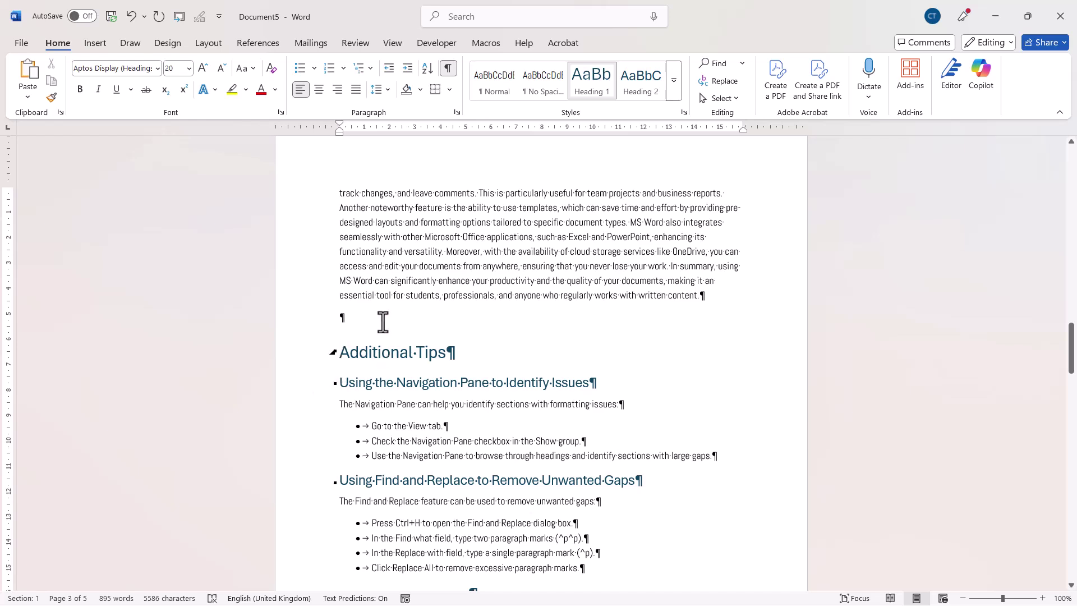
click(312, 324)
key(Delete)
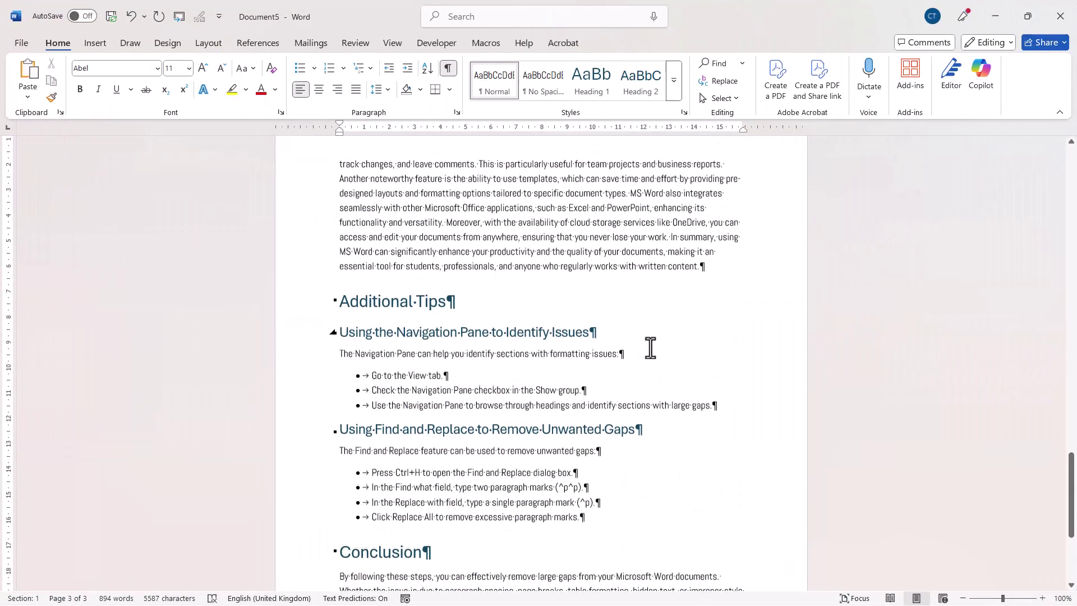
Change the page vertical alignment from Center to Top in the Page Setup dialog
scroll(649, 348, up, 3)
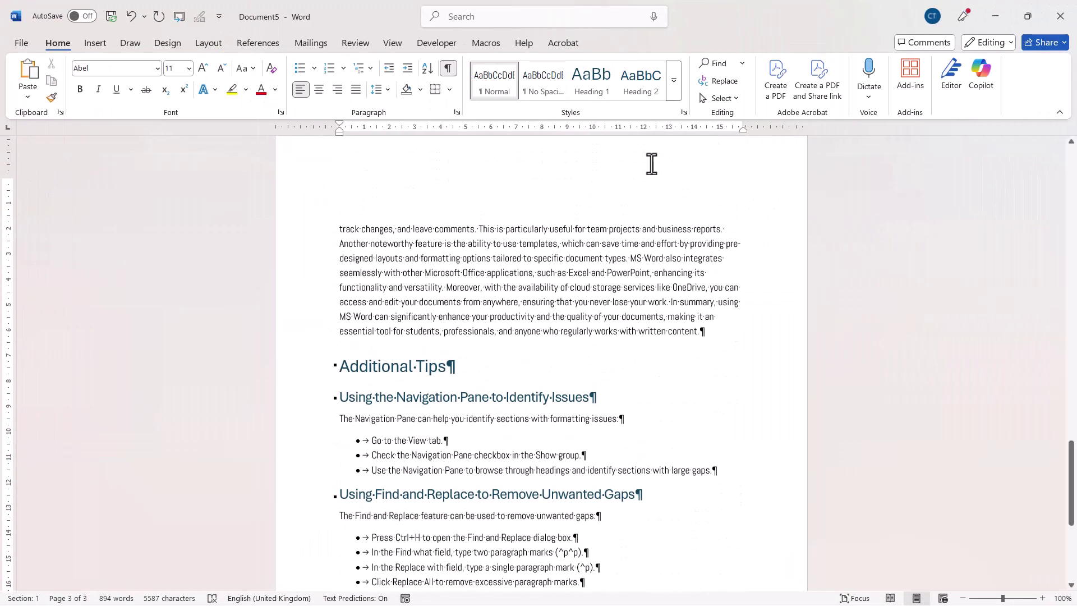
scroll(666, 284, down, 5)
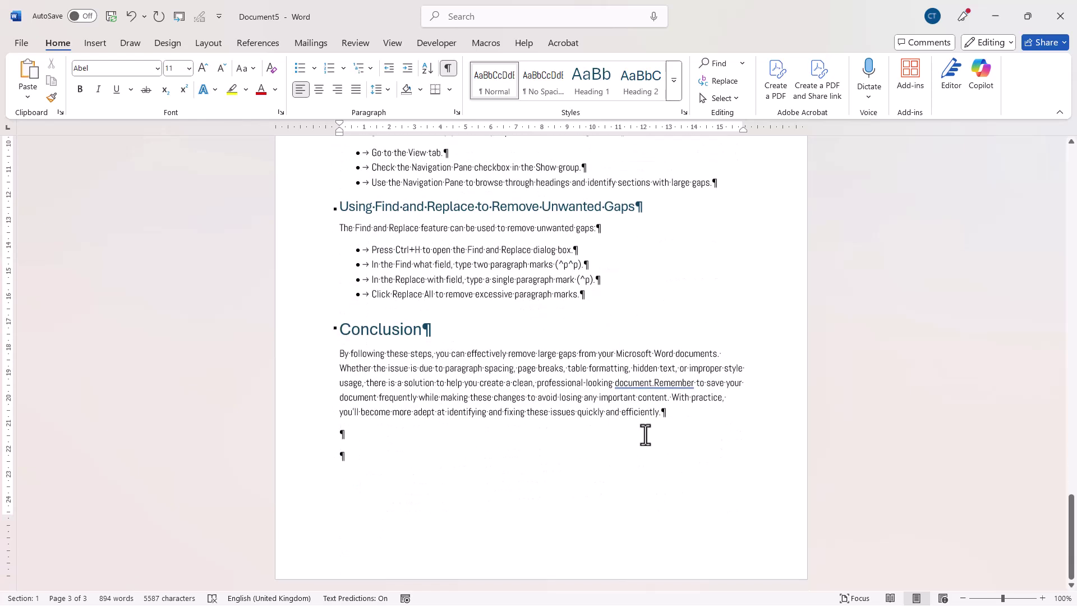
click(488, 249)
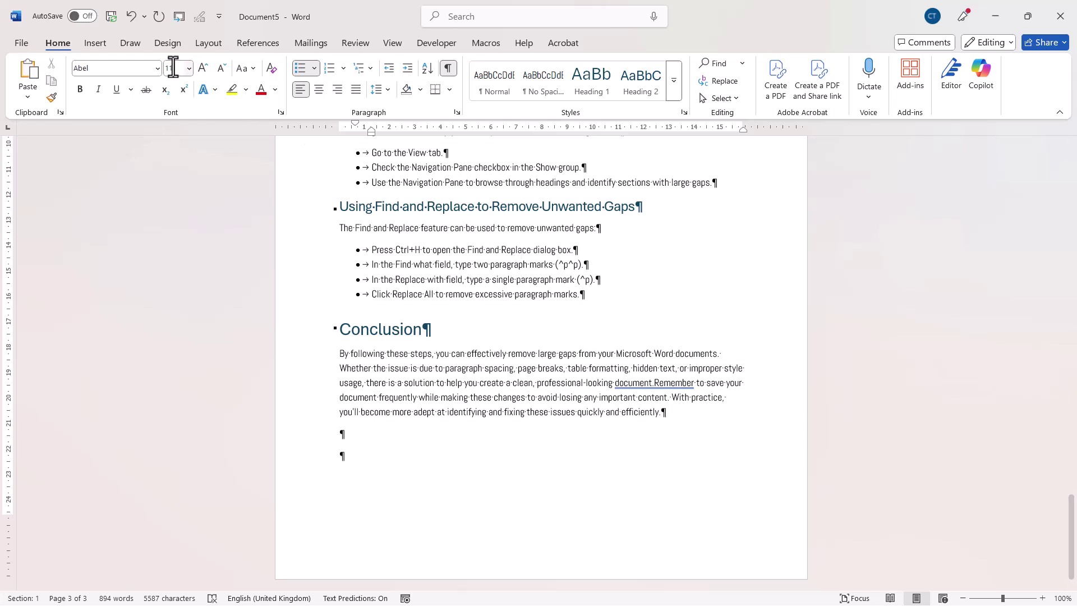
click(208, 44)
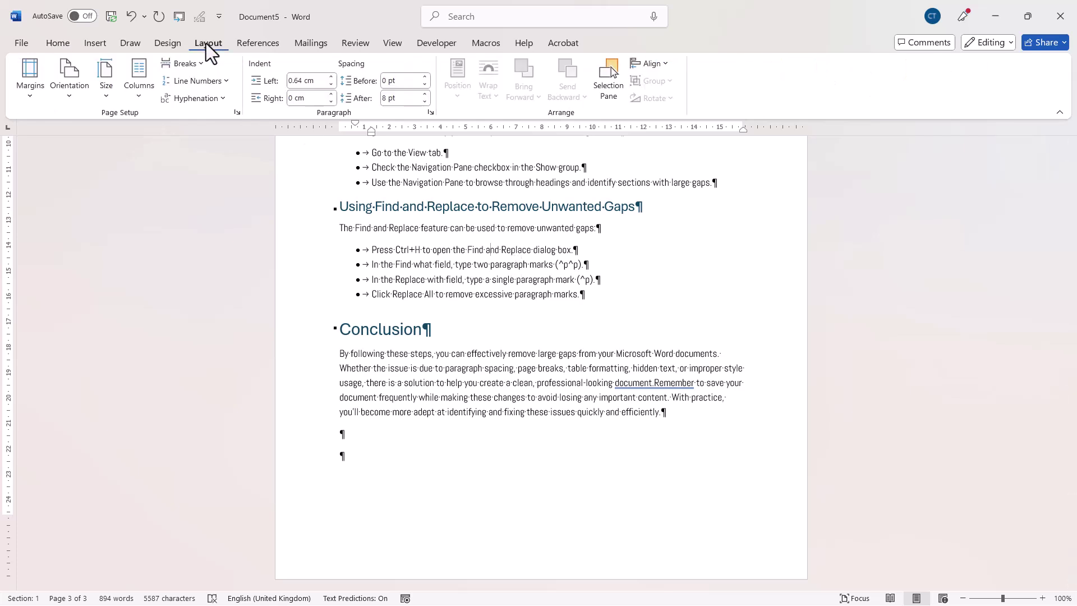
click(237, 112)
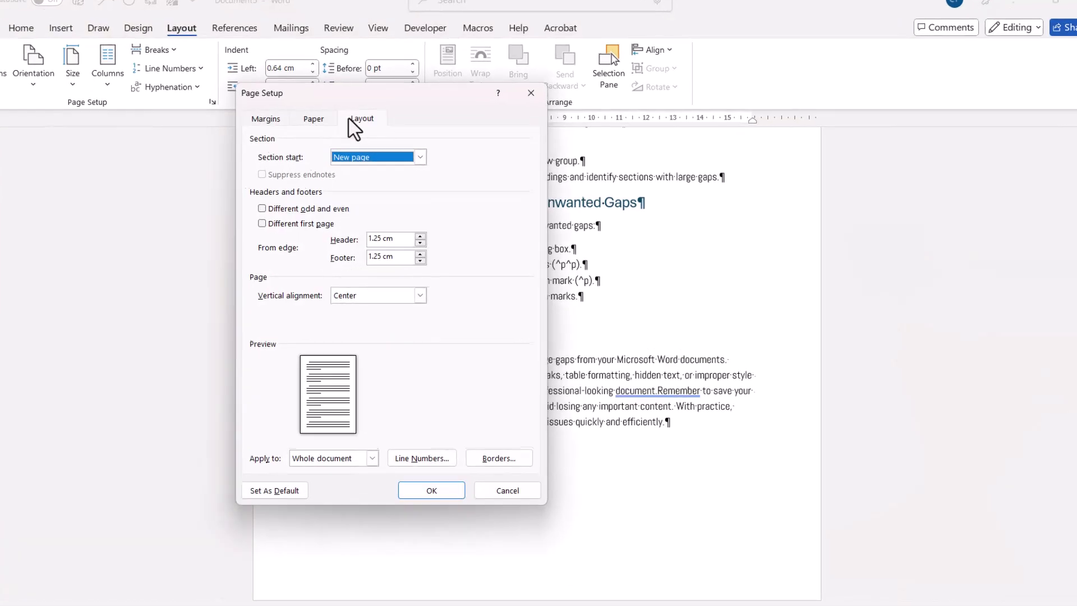
click(314, 119)
click(358, 118)
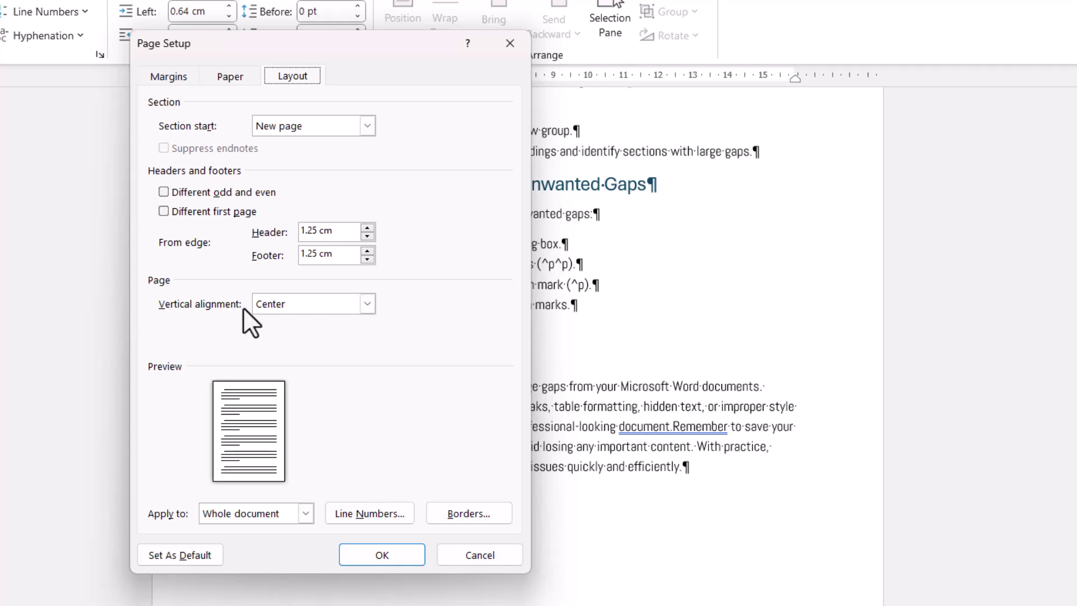
click(366, 304)
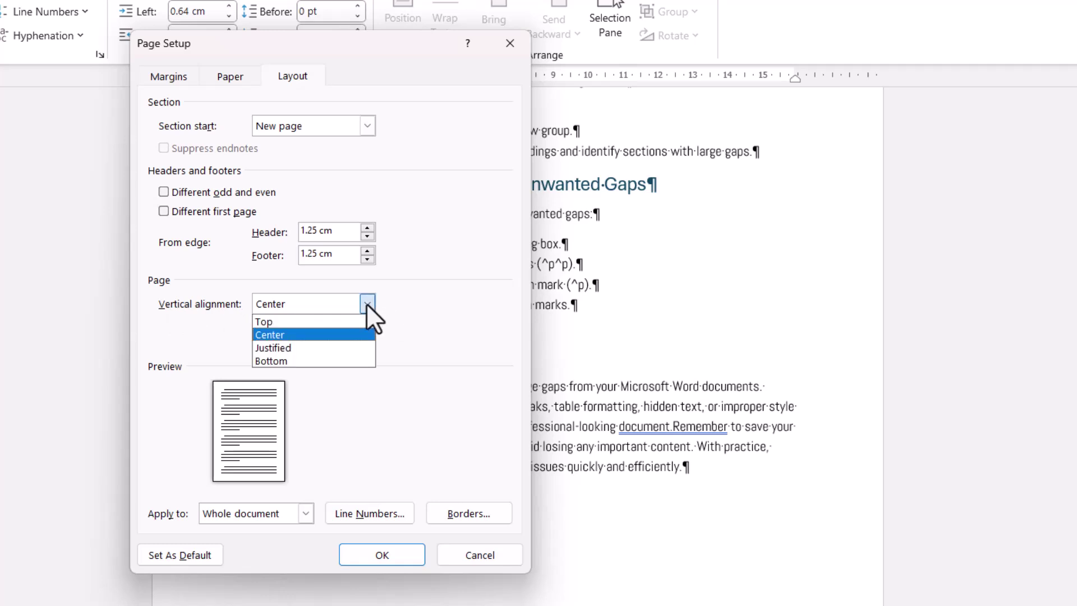
click(309, 323)
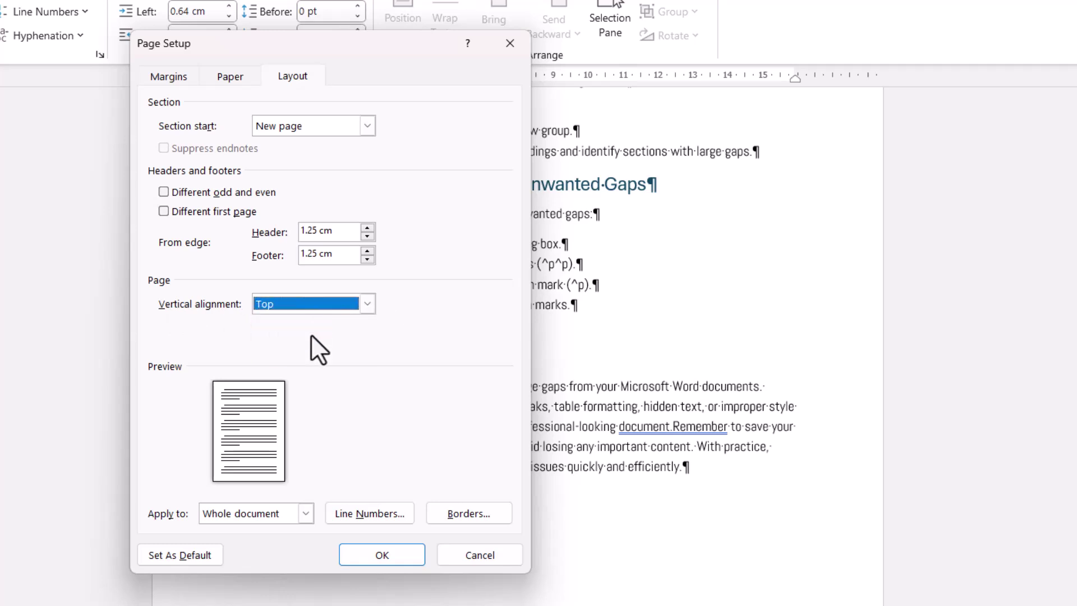
click(381, 555)
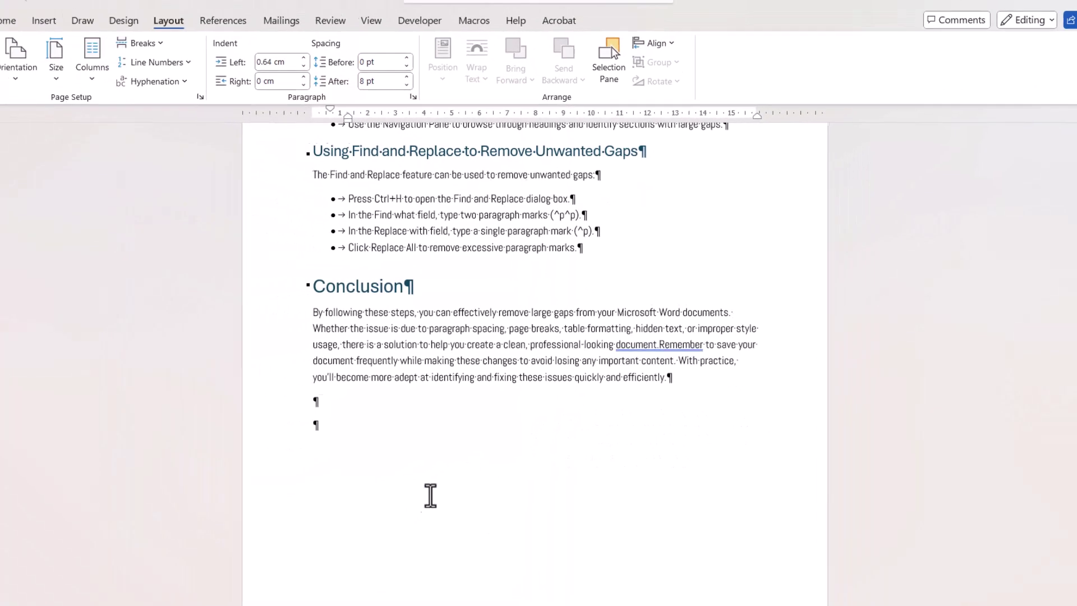
Scroll up in the Removing Large Gaps in Microsoft Word Documents guide
scroll(535, 418, up, 7)
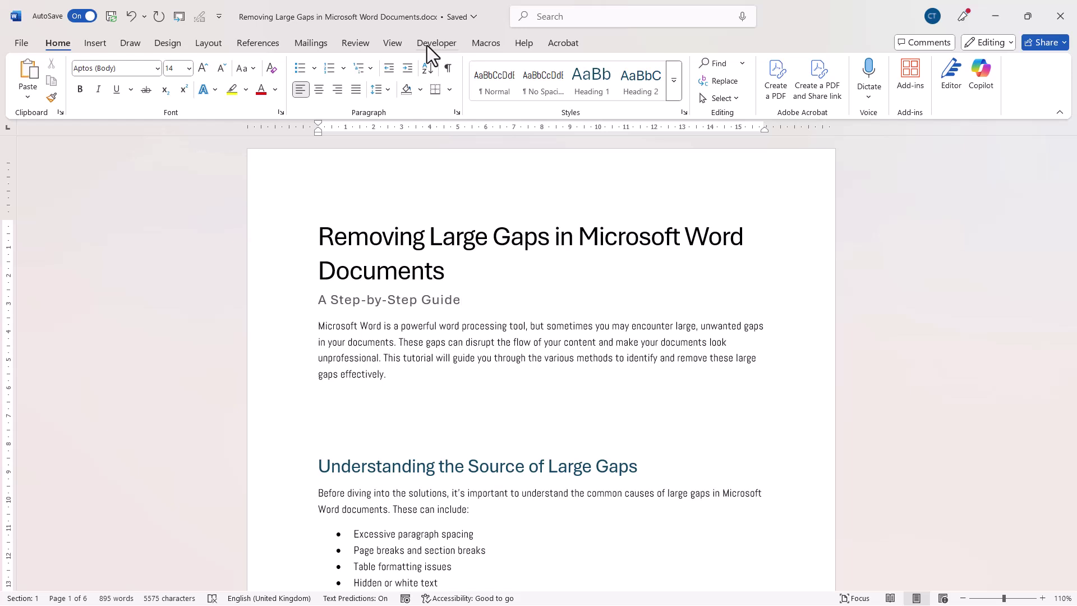
Tick Developer in Customize the Ribbon to enable the Developer tab
right_click(392, 43)
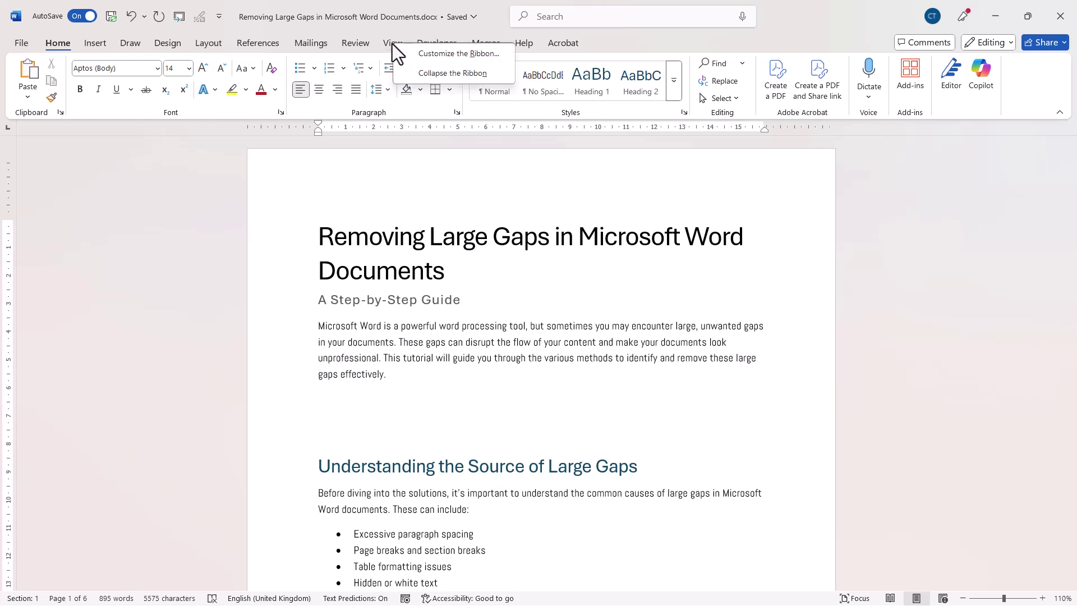
click(426, 55)
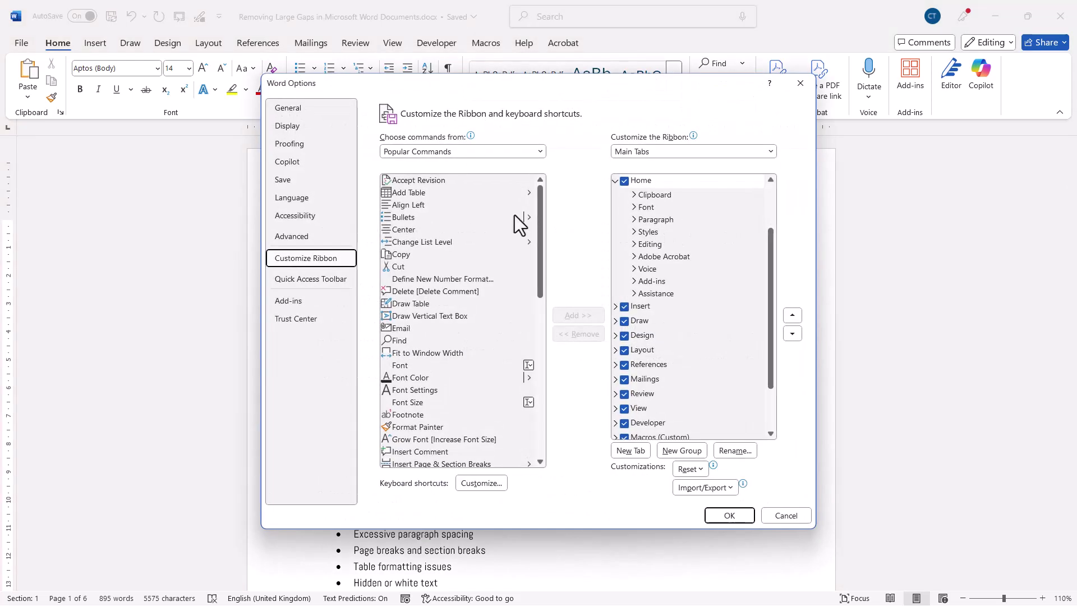
scroll(667, 399, down, 2)
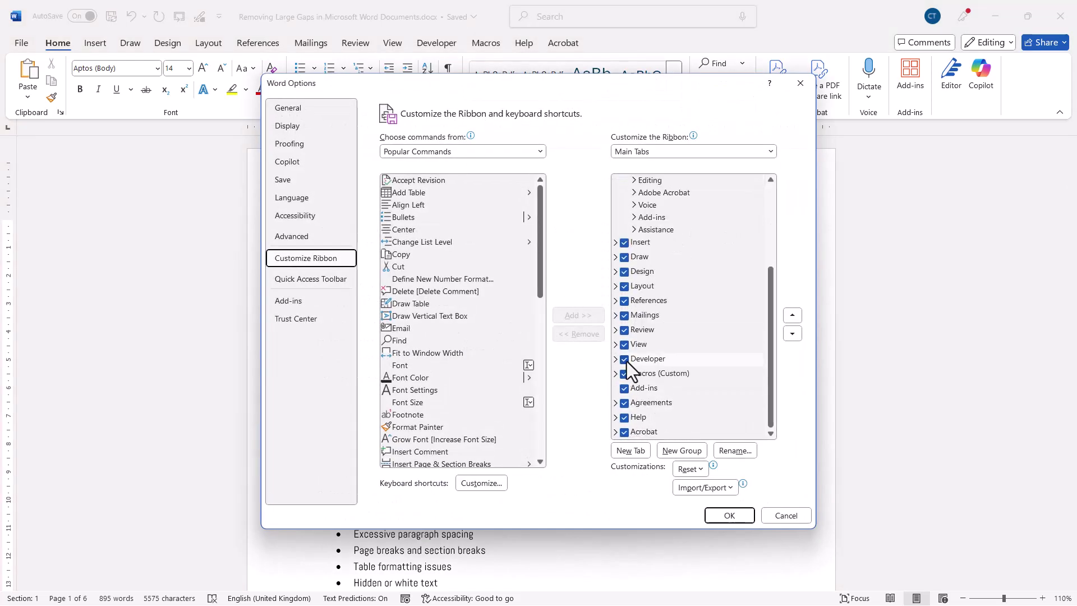
click(627, 361)
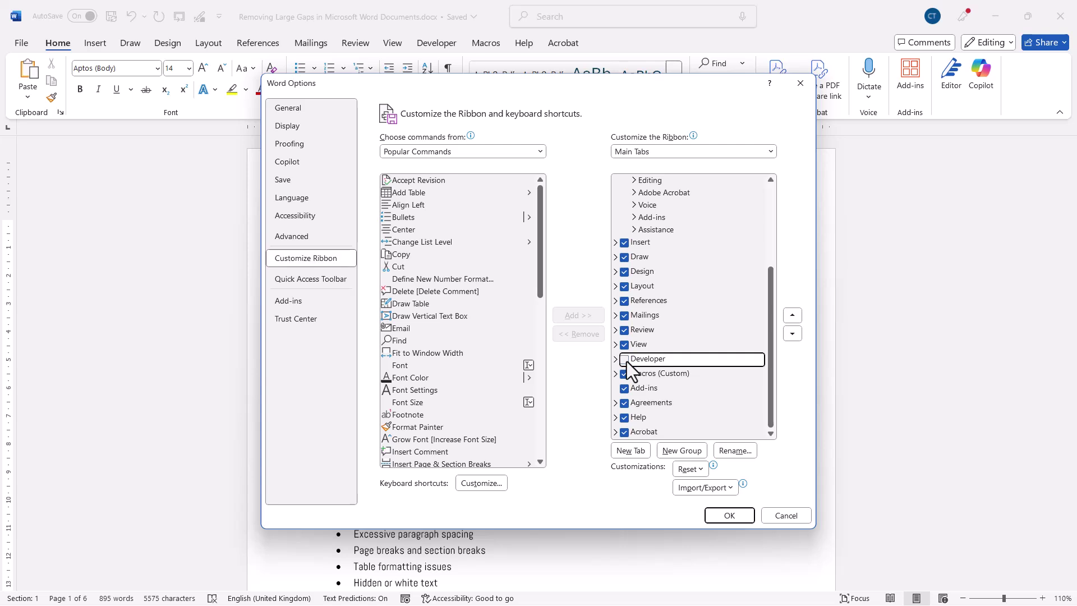
click(733, 513)
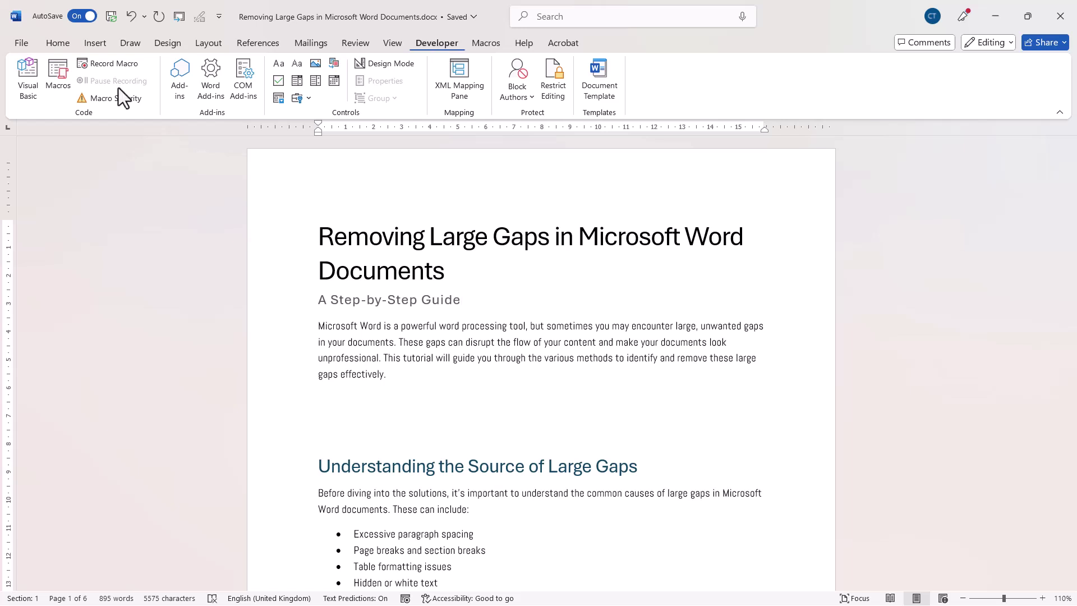
Open the VBA editor, show the Project Explorer, and select the Normal project
click(29, 94)
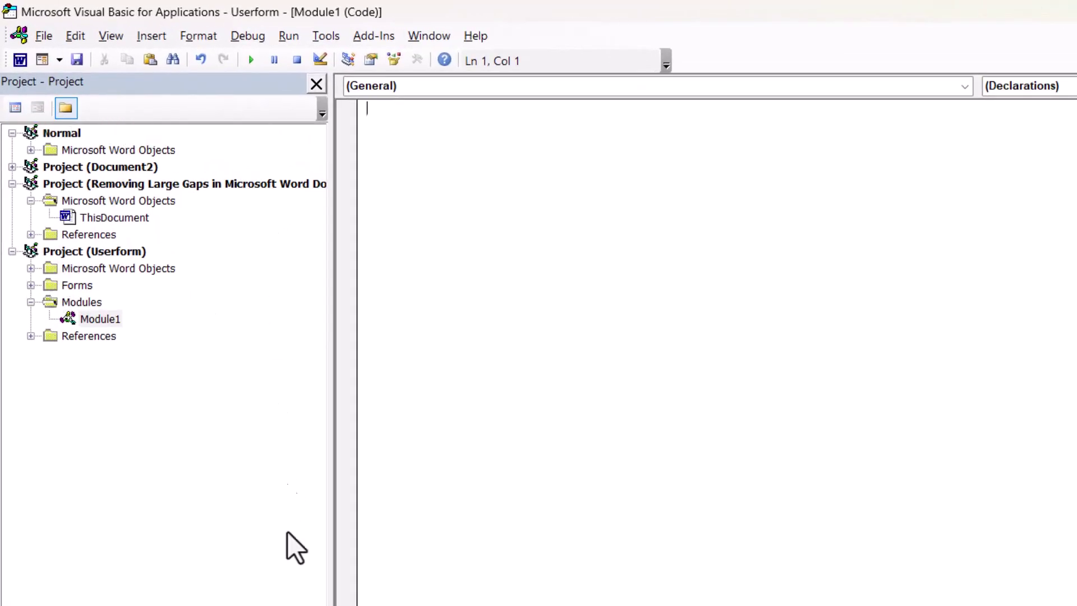
click(111, 36)
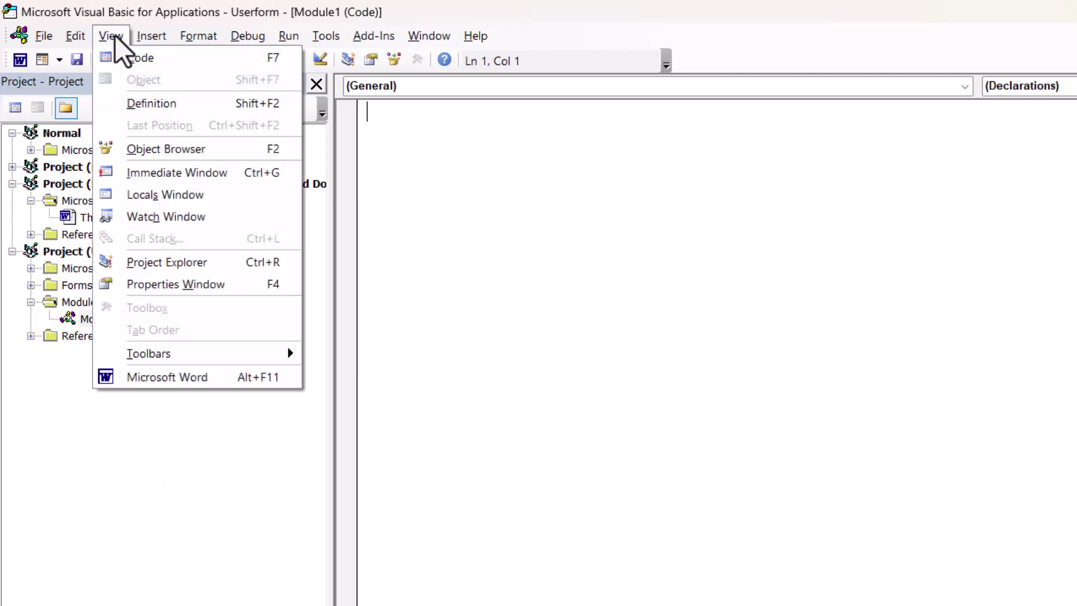
click(153, 260)
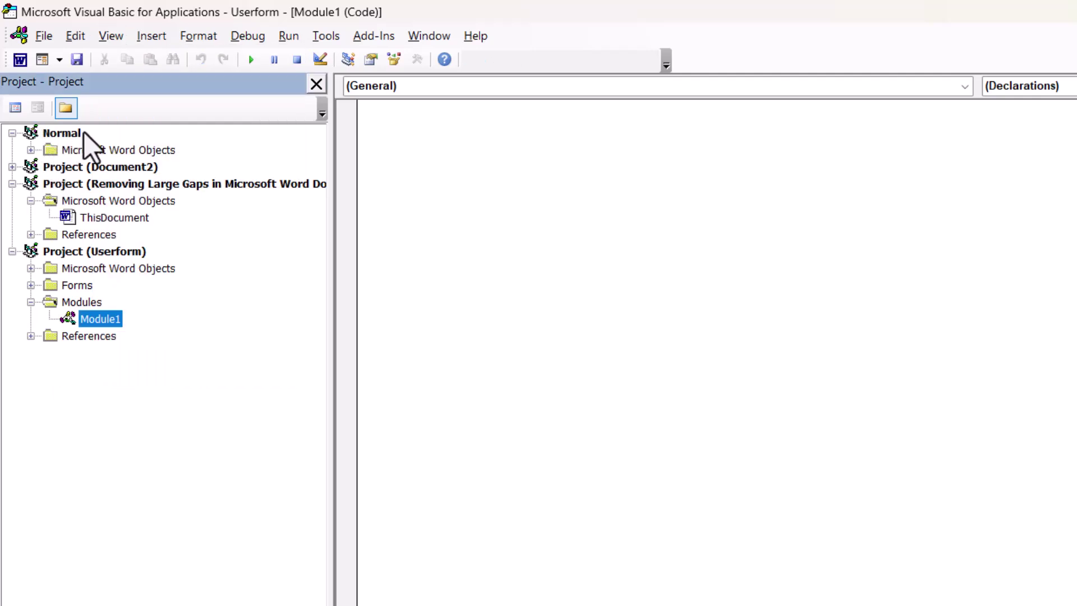
click(62, 134)
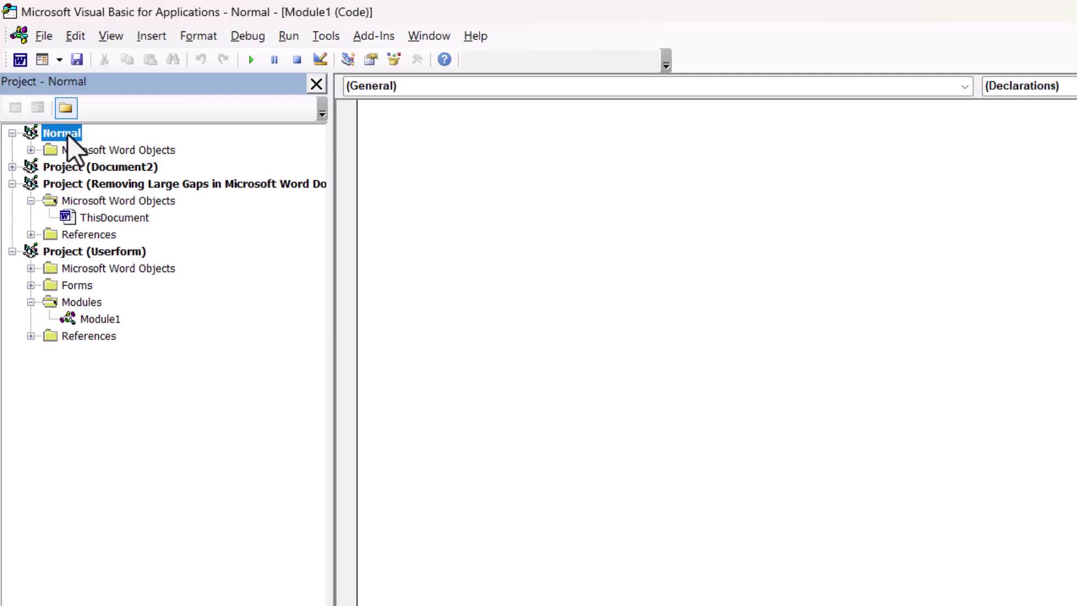
Insert a new module, paste the RemoveAllFormattingAndSetSpacing macro into it, and close the editor
click(153, 37)
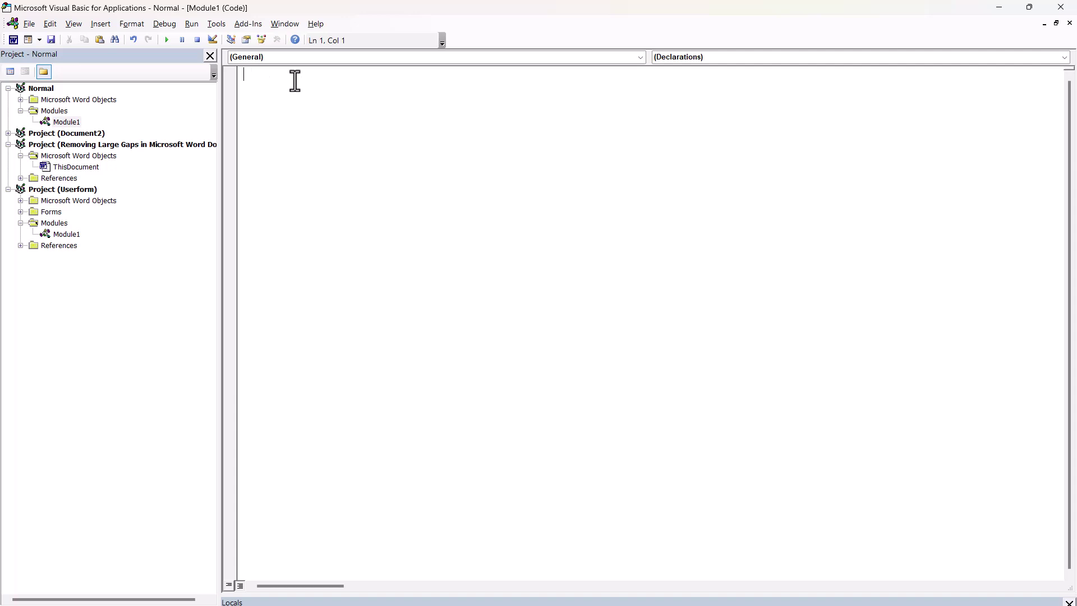
key(ctrl+v)
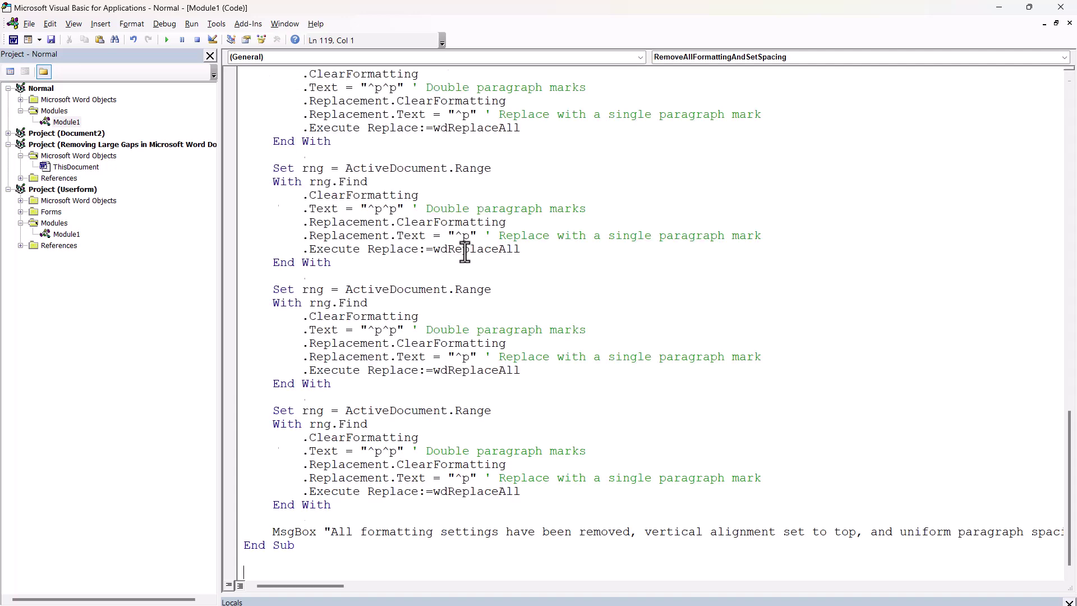
scroll(464, 248, up, 20)
scroll(464, 249, up, 4)
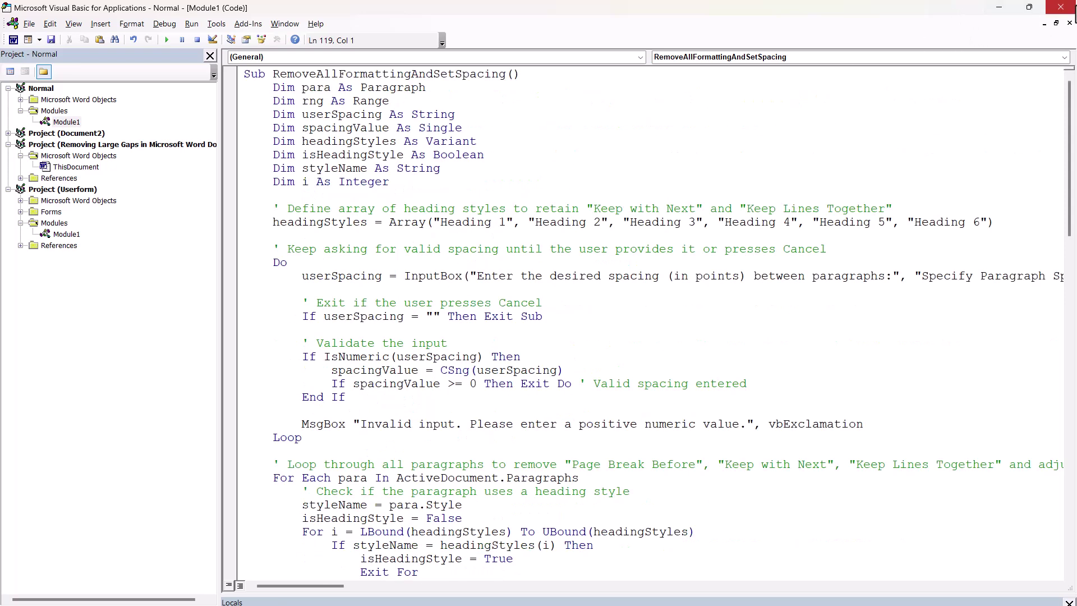
click(1060, 8)
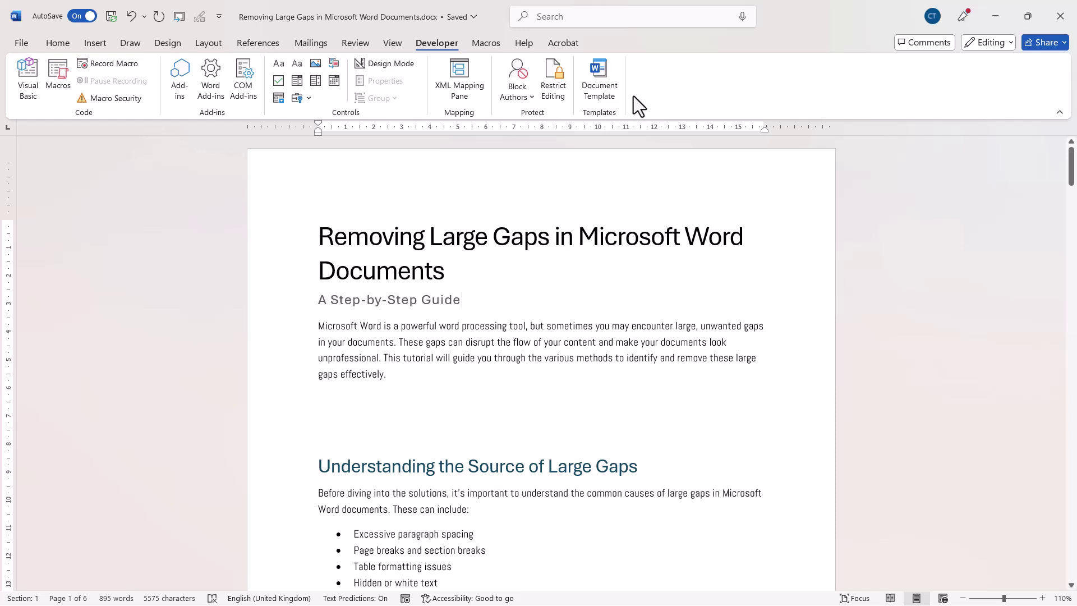
Remove the old Macros tab from the ribbon in Customize the Ribbon
click(486, 48)
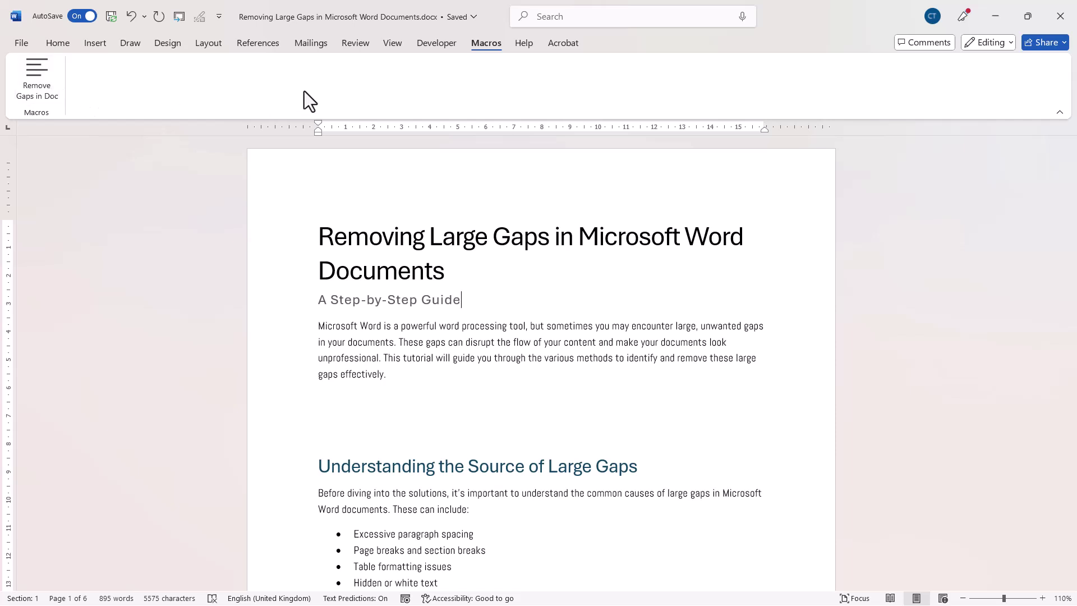
right_click(352, 46)
click(375, 55)
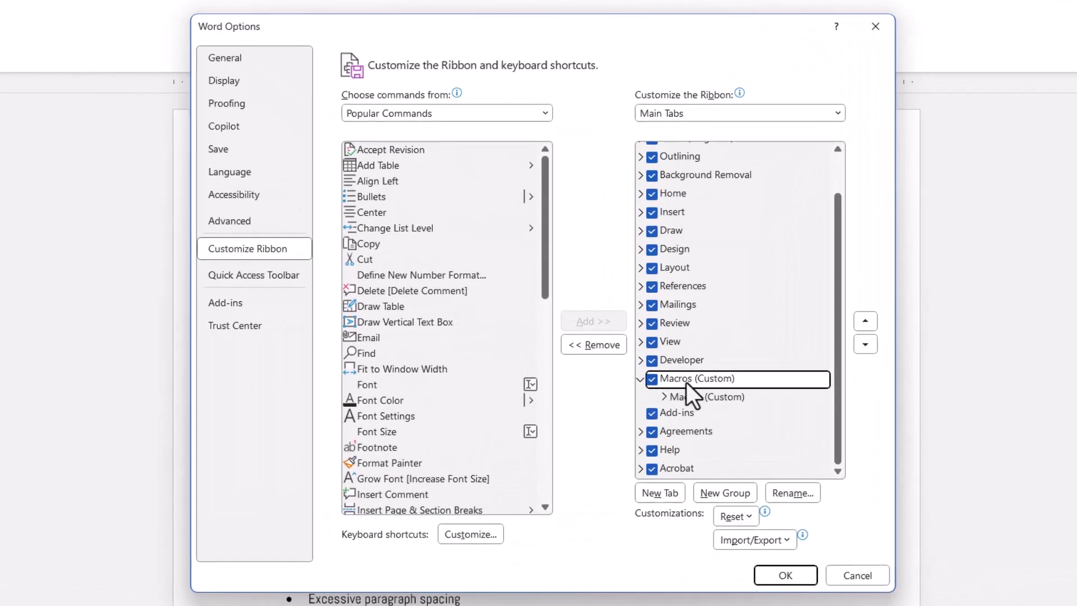
click(598, 343)
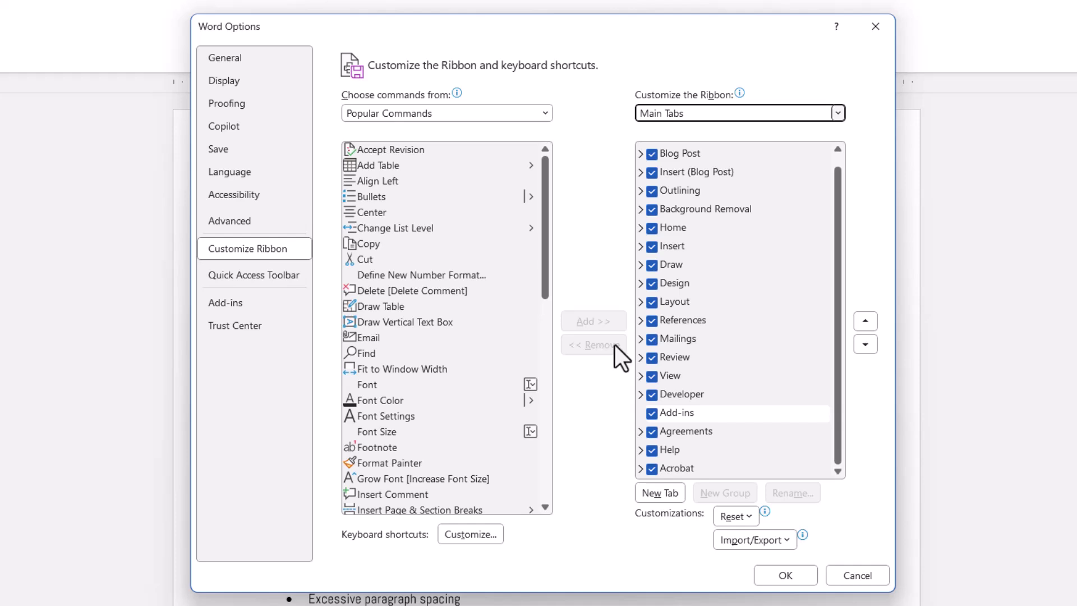
Add a new custom tab after Developer and rename it Macros
scroll(752, 337, up, 1)
scroll(724, 370, down, 1)
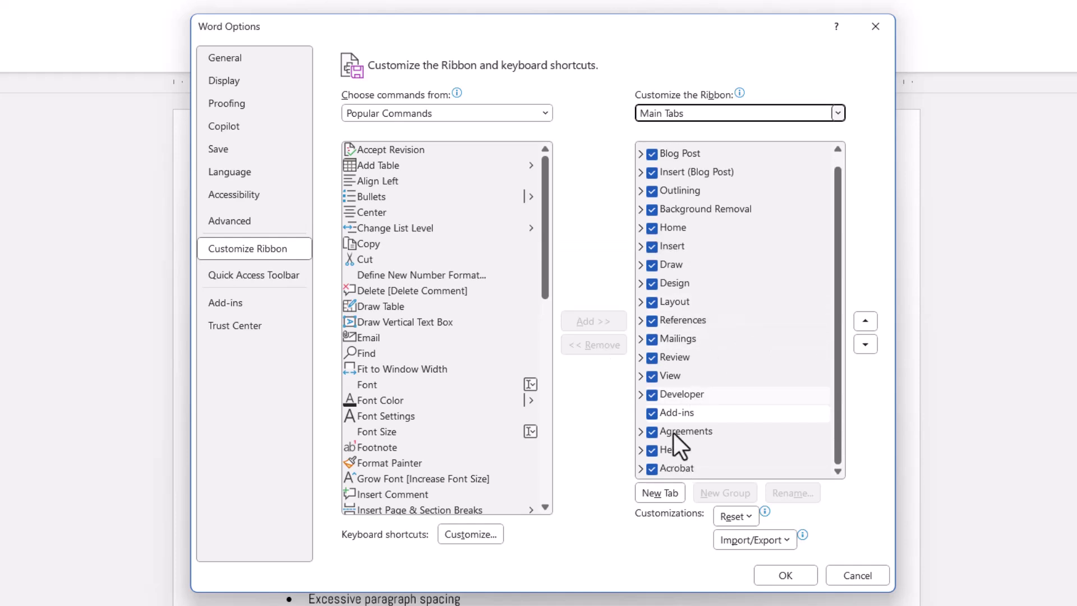
click(674, 398)
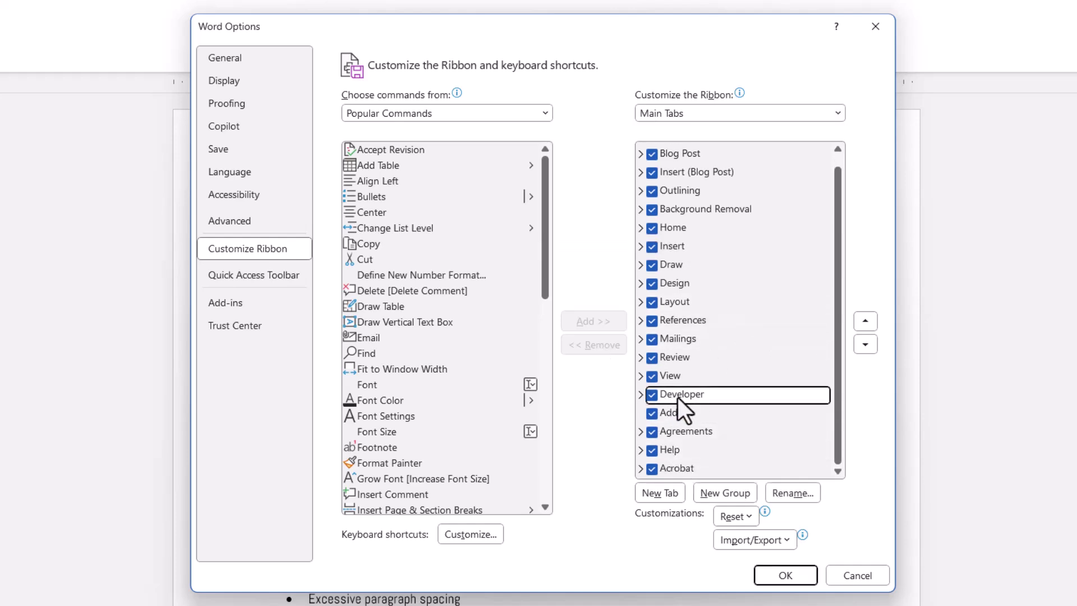
click(667, 493)
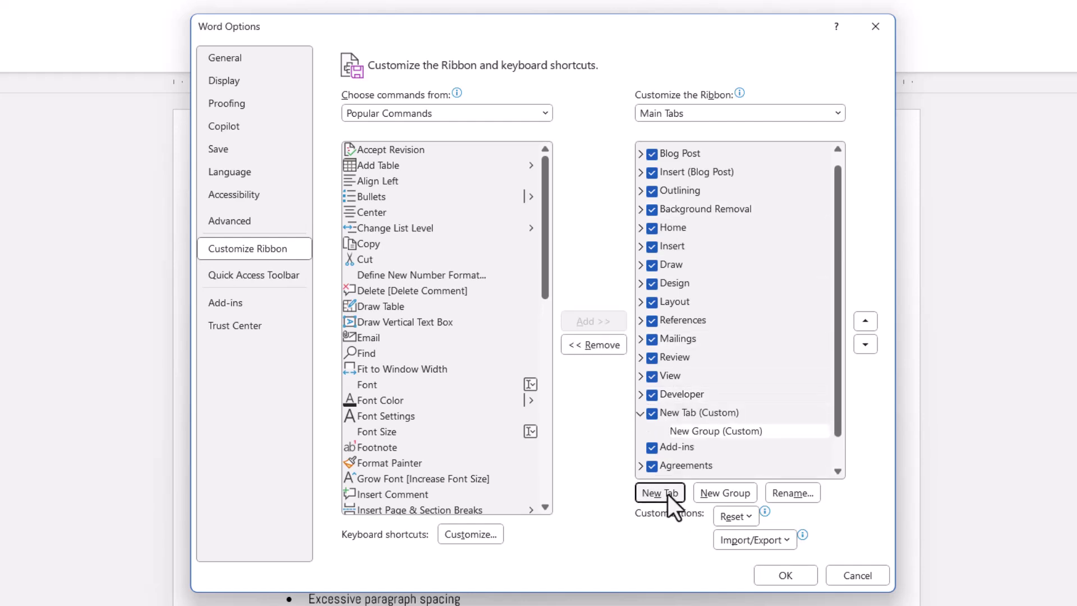
click(674, 412)
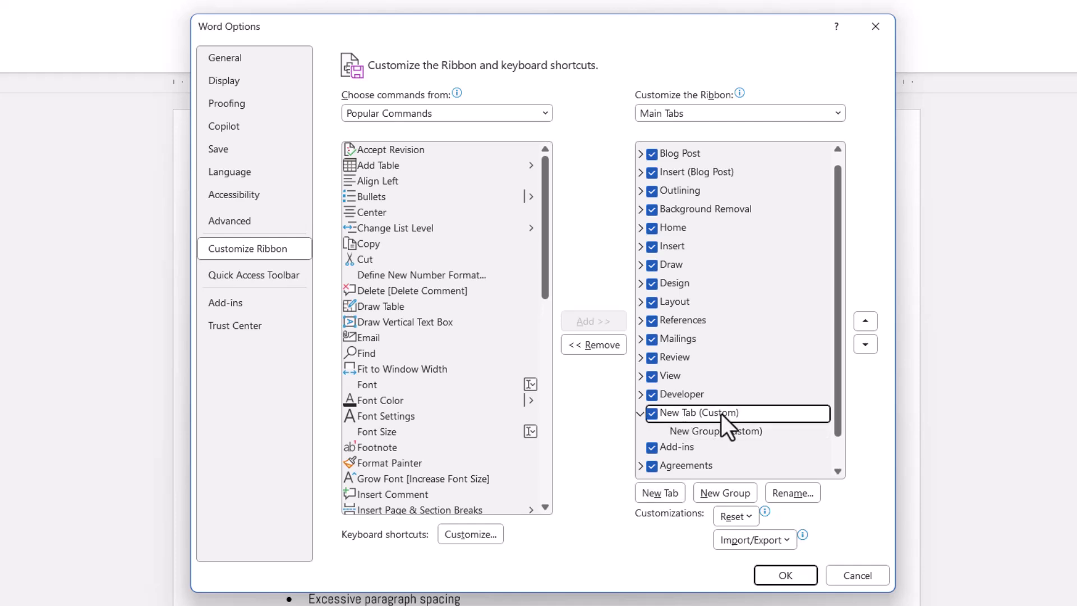
click(782, 496)
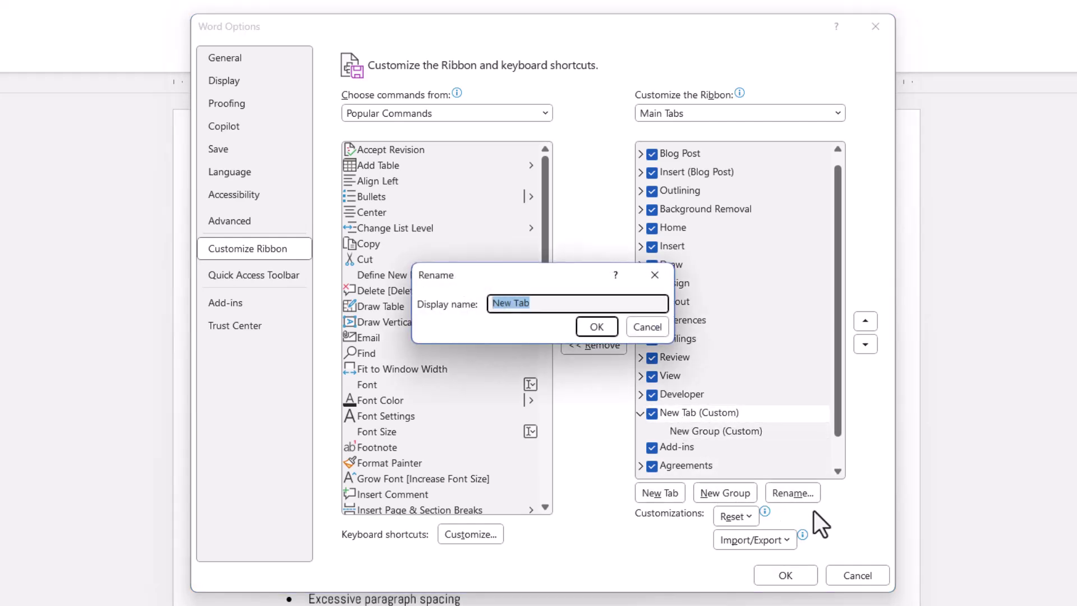
text(Macros)
click(598, 327)
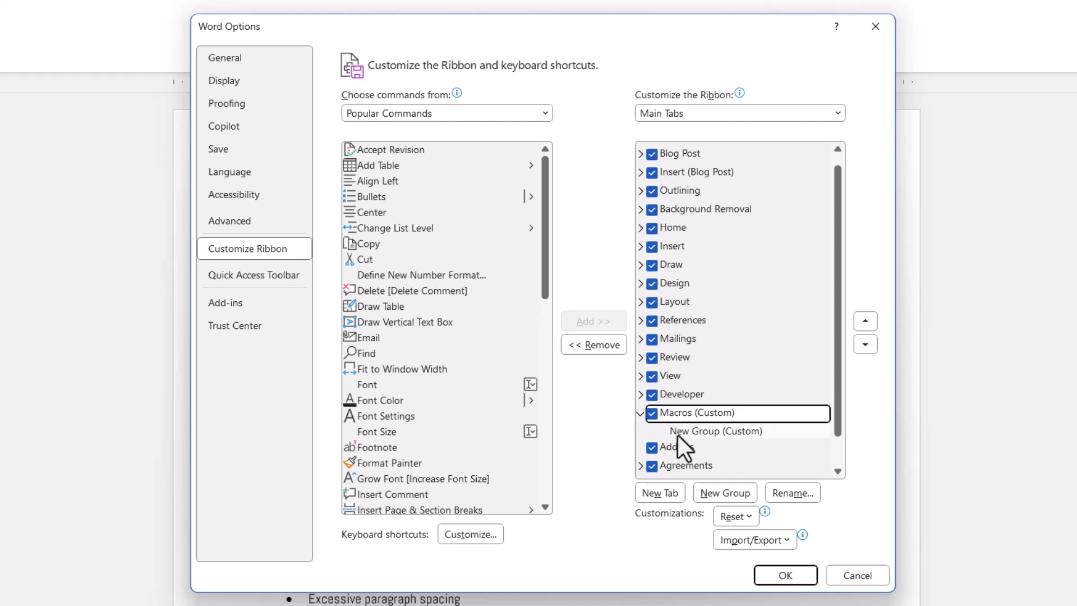
Rename the new tab's custom group to Pagination
click(710, 432)
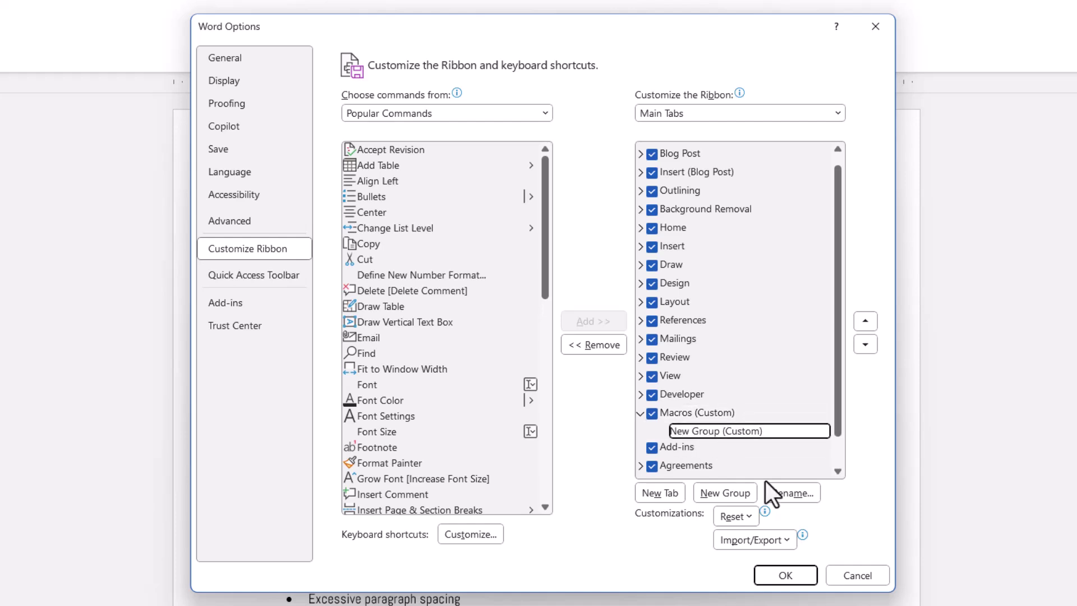
click(792, 493)
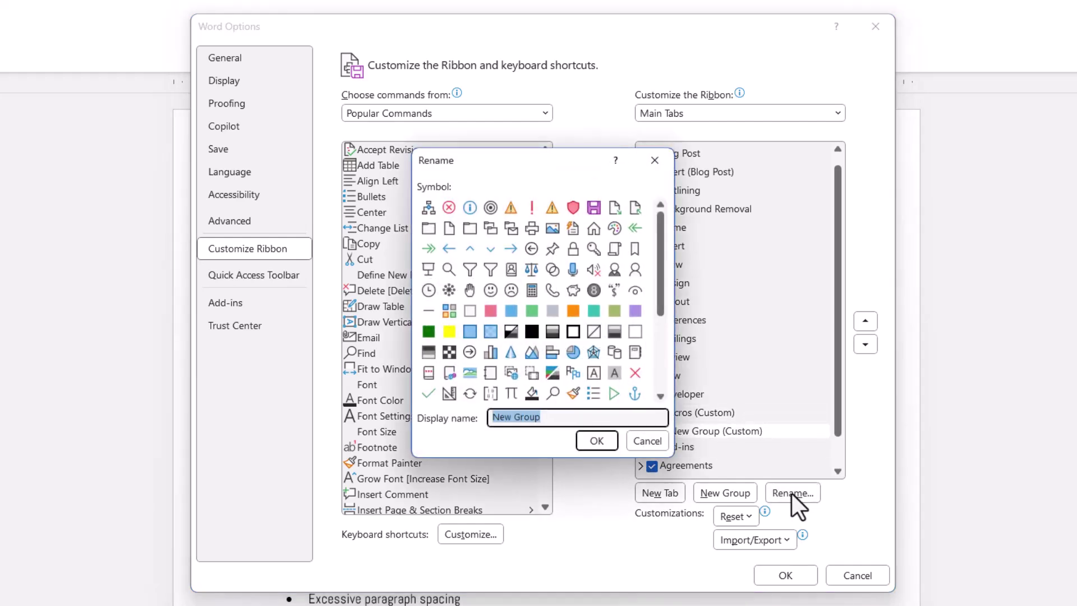
text(Pagination)
click(612, 440)
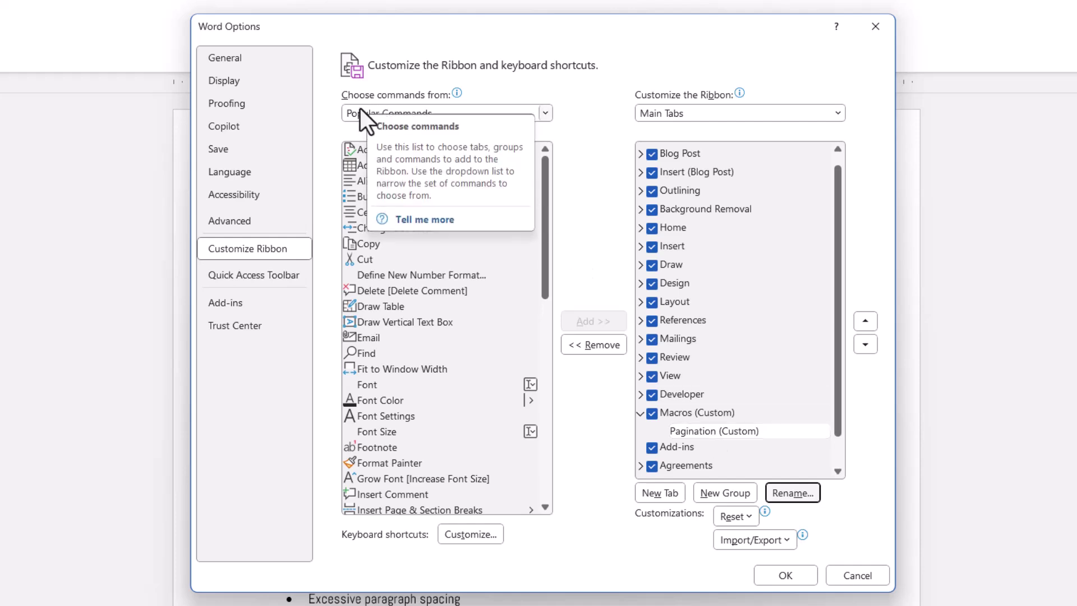
Add the gap-removal macro from the Macros command list to the Pagination group
click(544, 114)
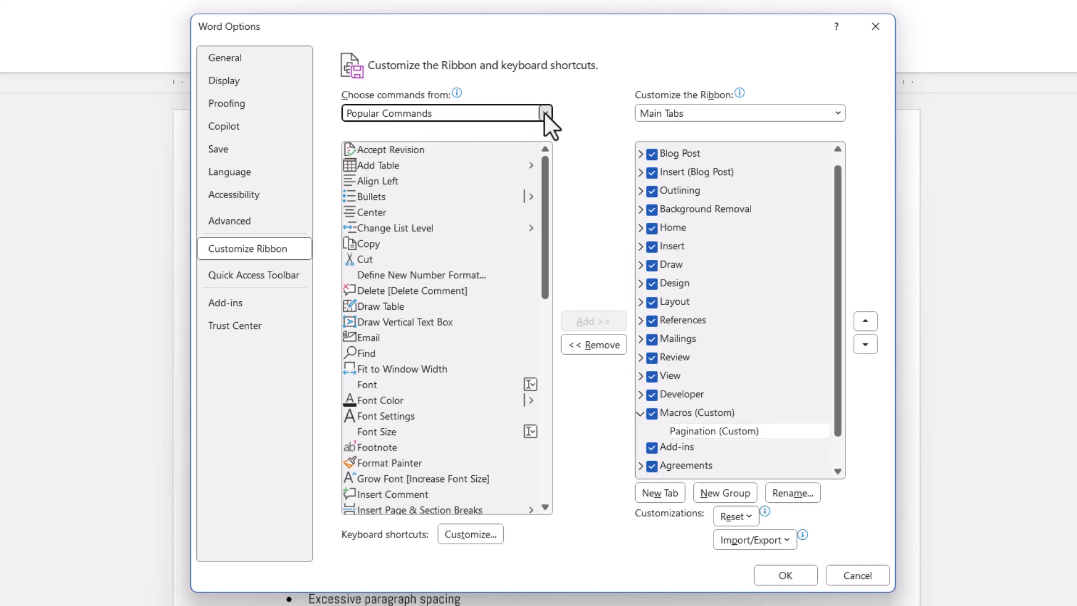
click(392, 179)
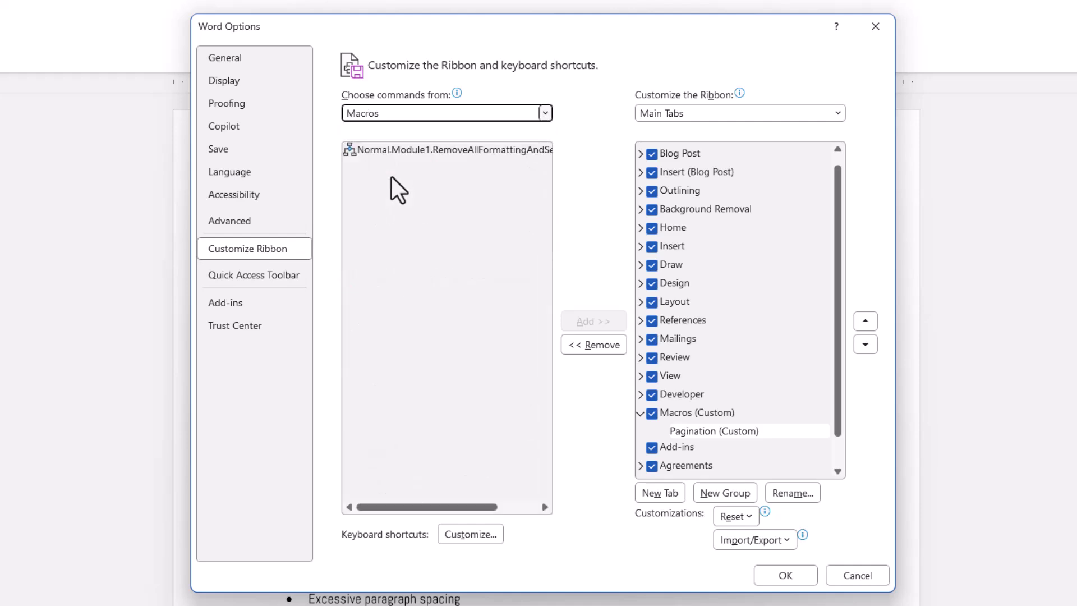
click(433, 150)
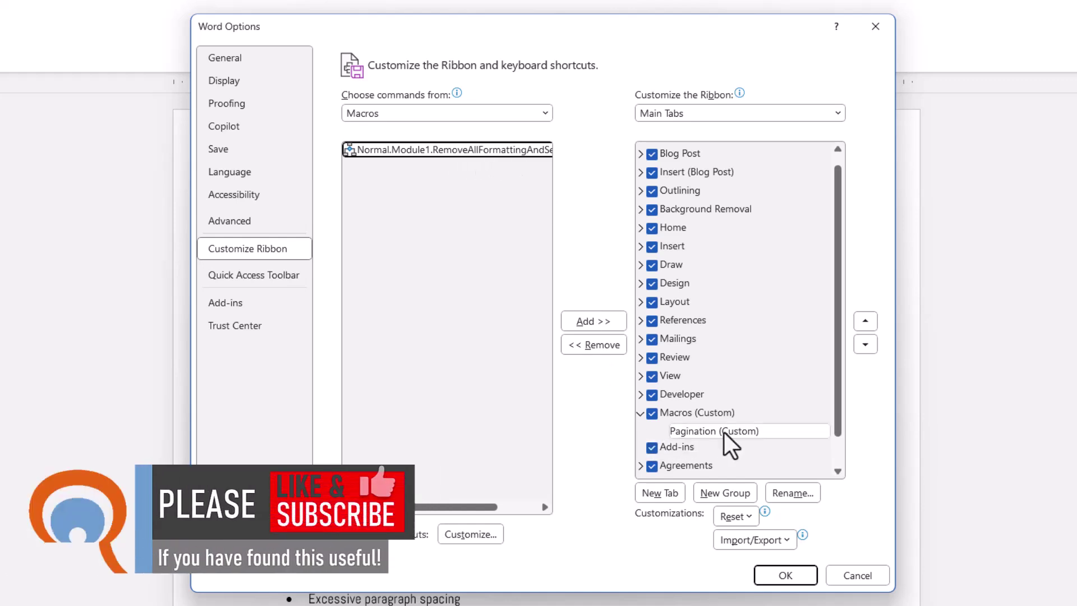
click(590, 321)
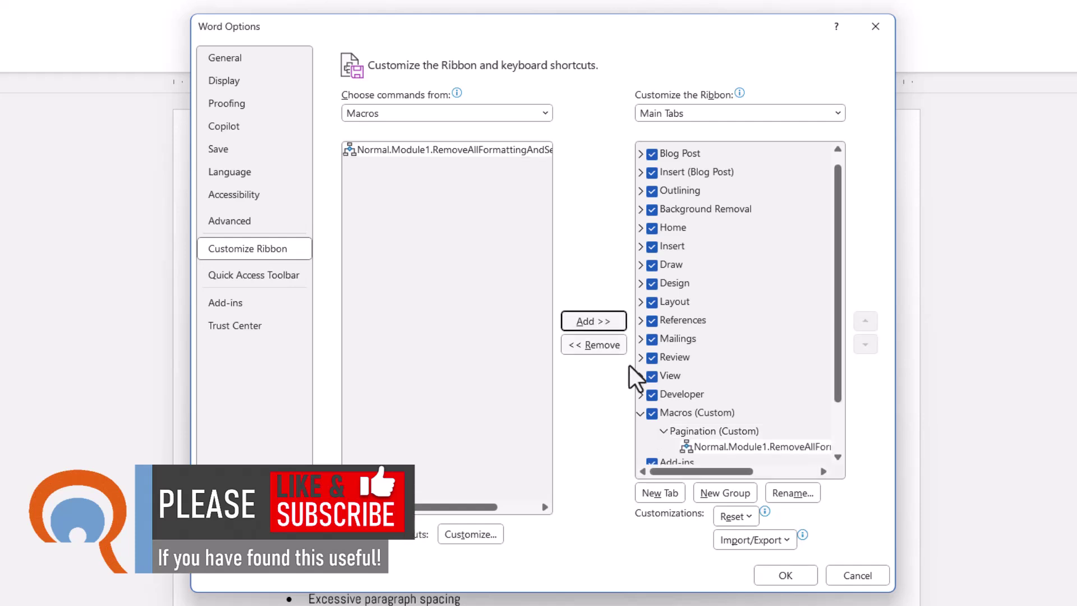
Rename the command Remove Gaps with a left-aligned lines symbol and apply the changes
click(789, 494)
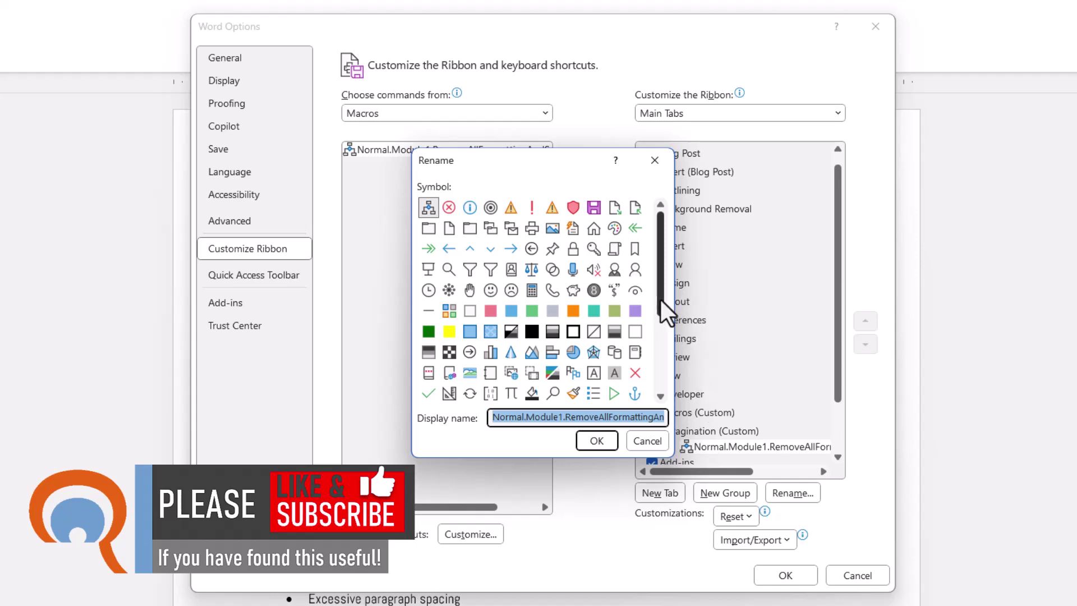
drag(661, 299, 660, 375)
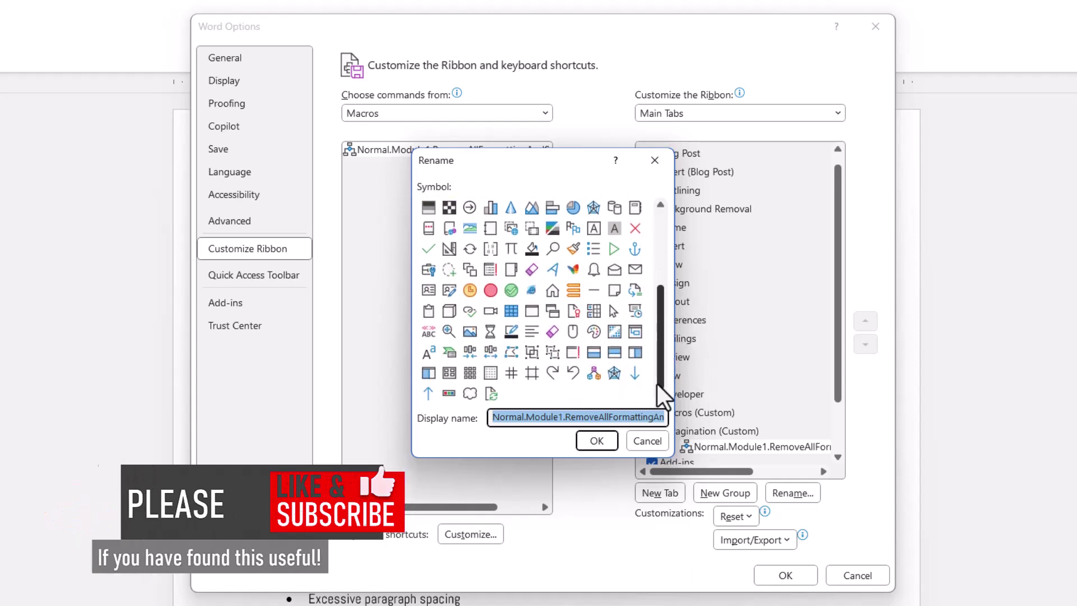
click(531, 331)
double_click(494, 416)
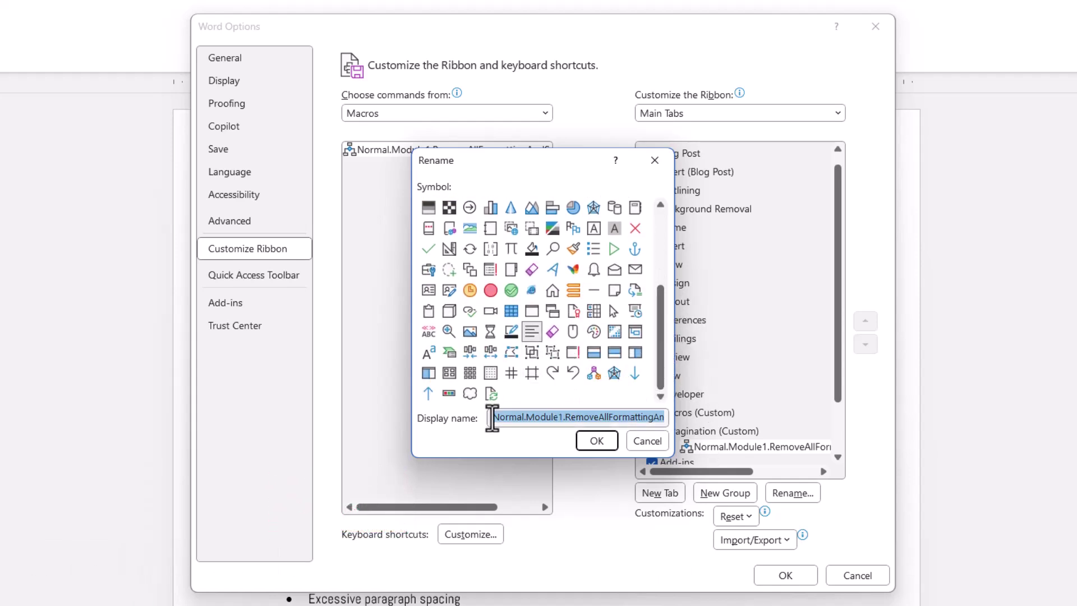
text(Reove)
key(BackSpace)
key(BackSpace)
key(BackSpace)
key(BackSpace)
text(move Gaps)
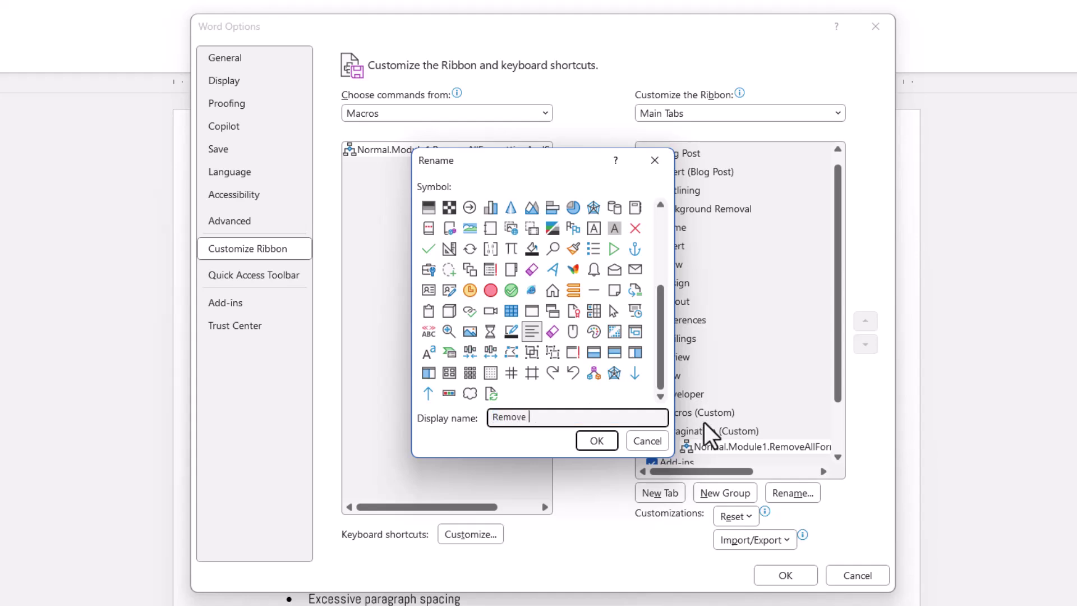
click(588, 443)
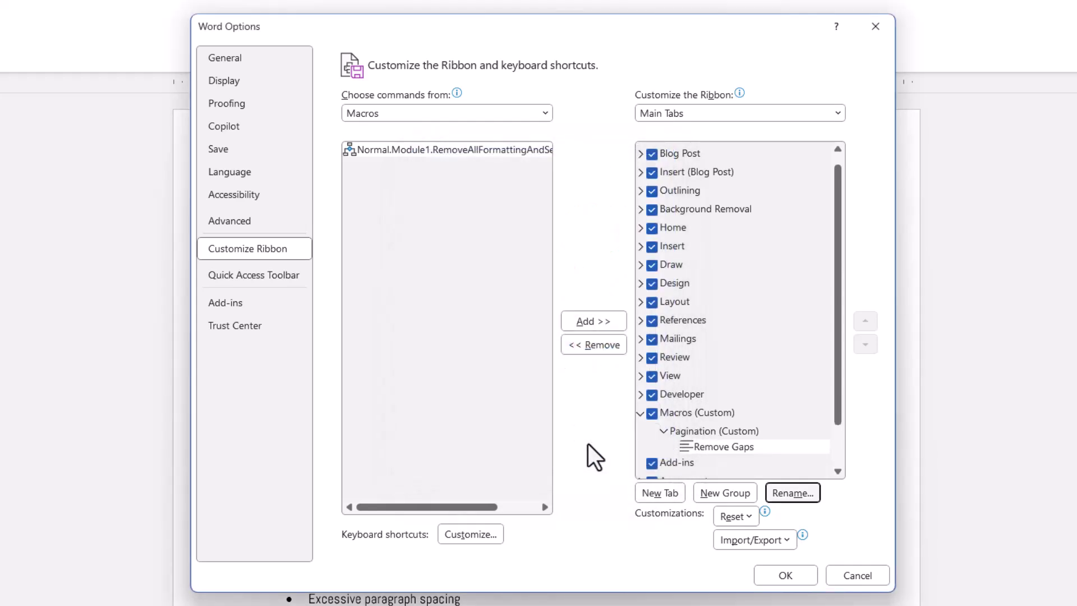
click(772, 574)
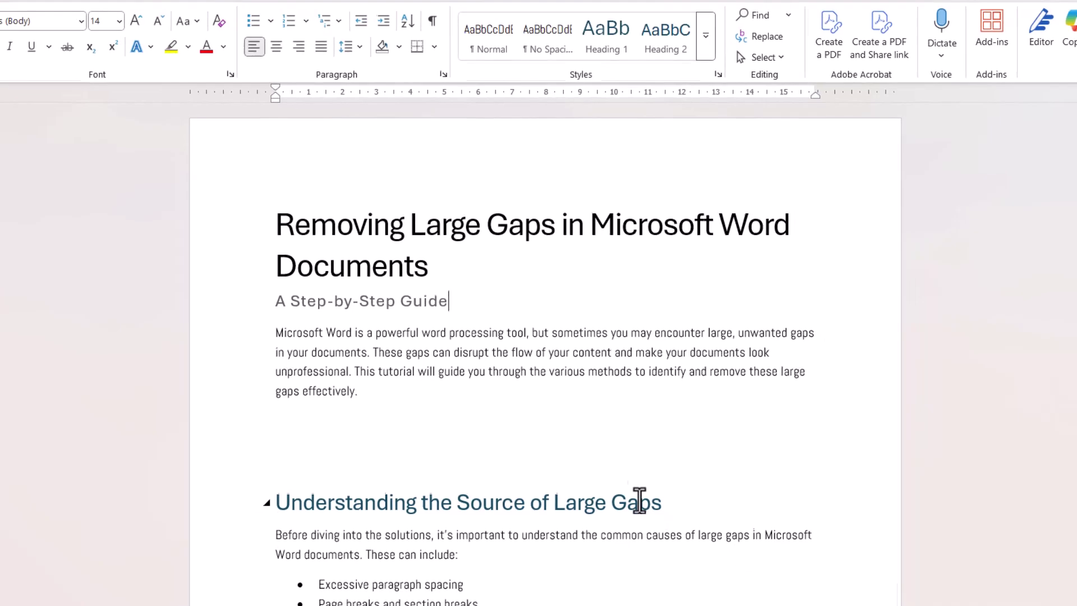
scroll(601, 465, down, 10)
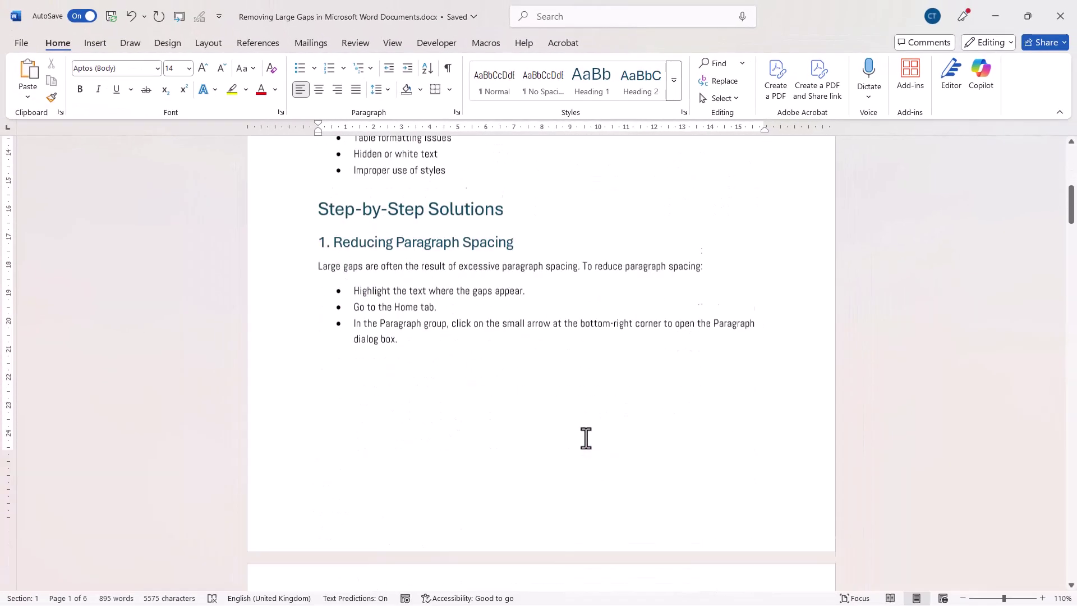
scroll(586, 438, down, 15)
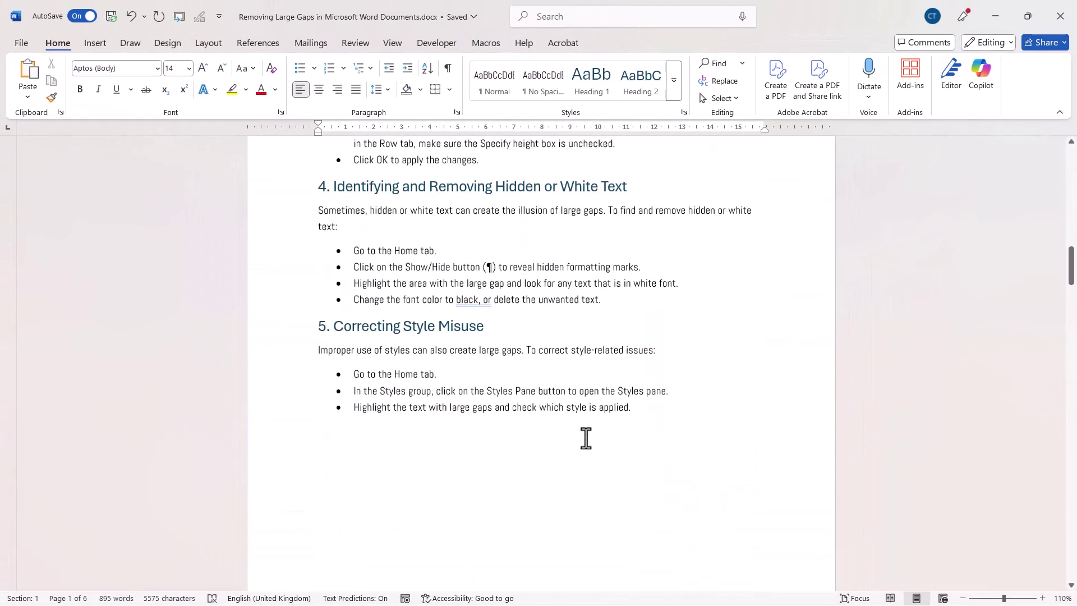
scroll(586, 438, down, 15)
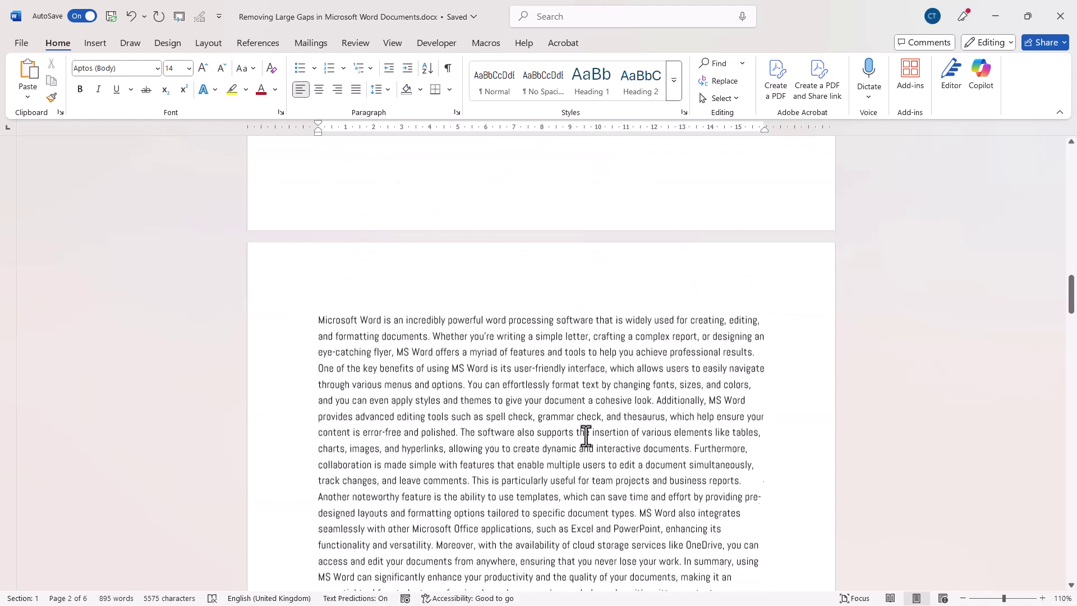
scroll(586, 437, up, 15)
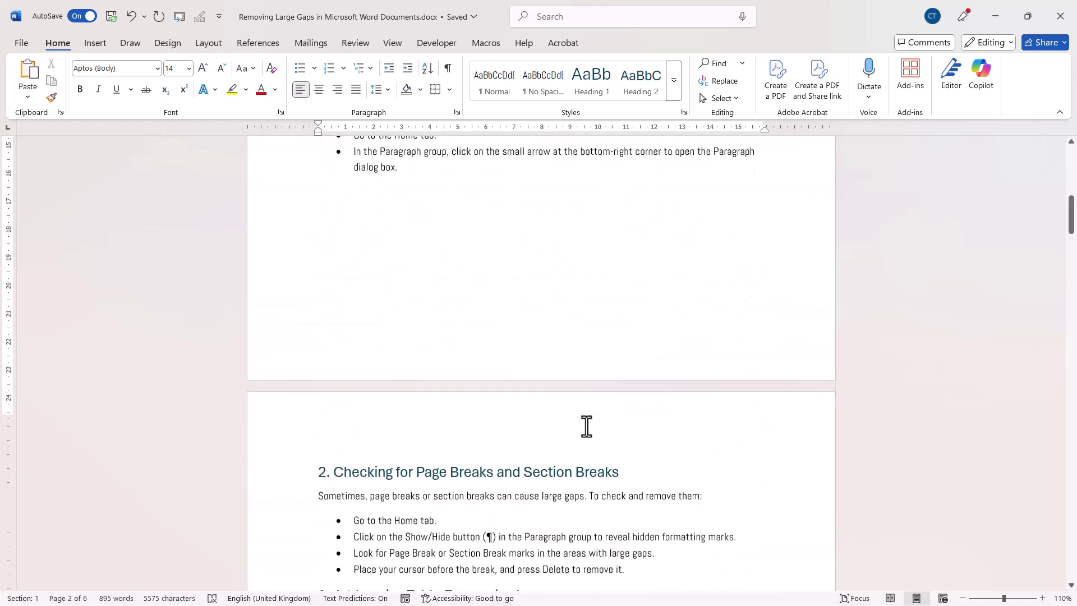
scroll(586, 427, up, 15)
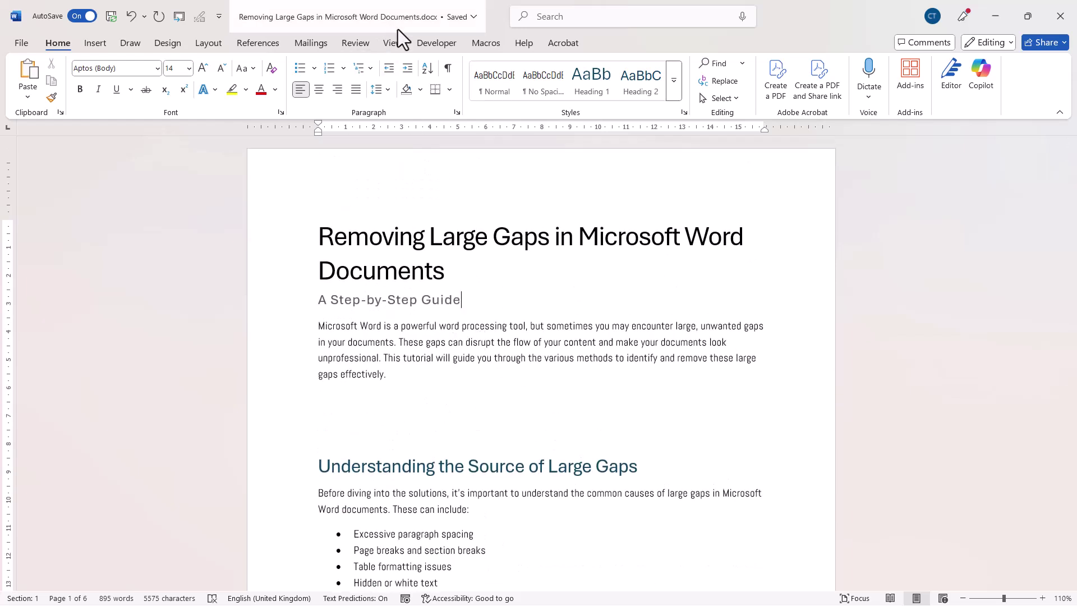
Run Remove Gaps from the Macros tab with 12-point spacing and review the shortened document
click(477, 45)
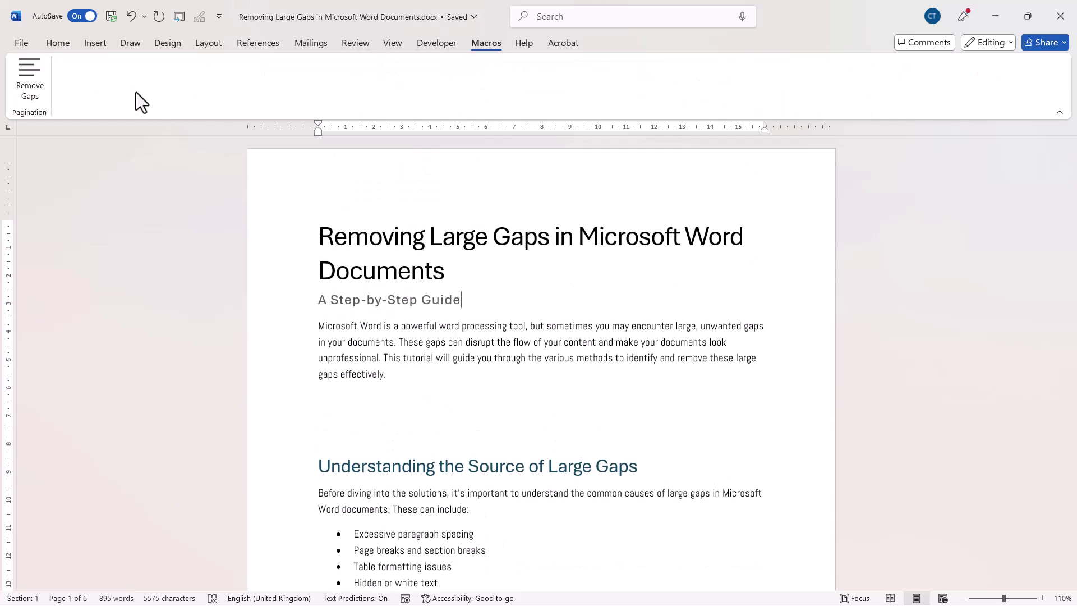
click(40, 82)
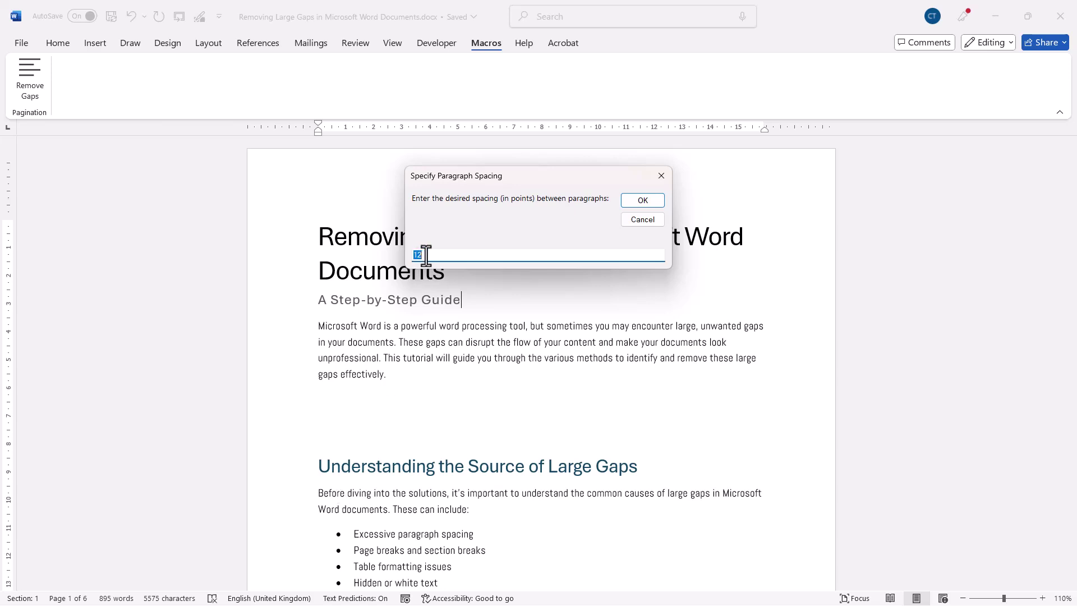
click(647, 200)
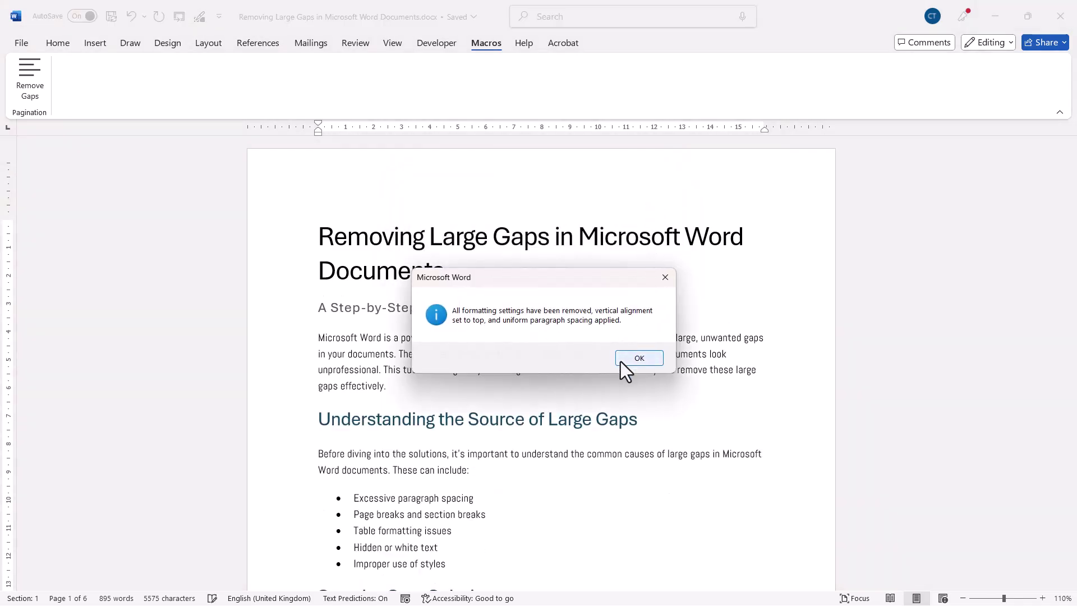
click(621, 361)
scroll(535, 361, down, 6)
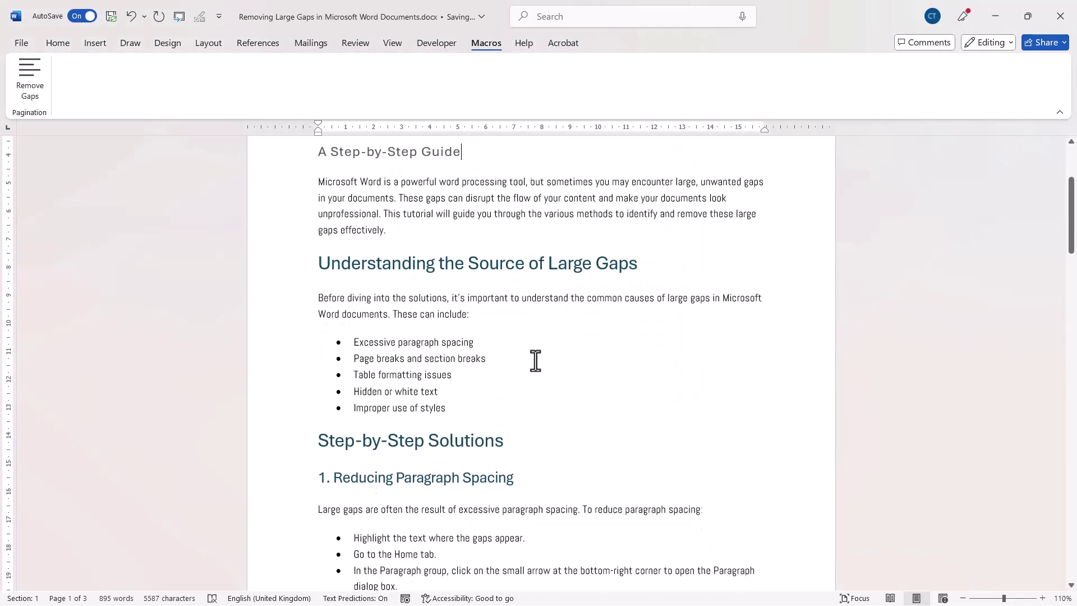
scroll(536, 360, down, 15)
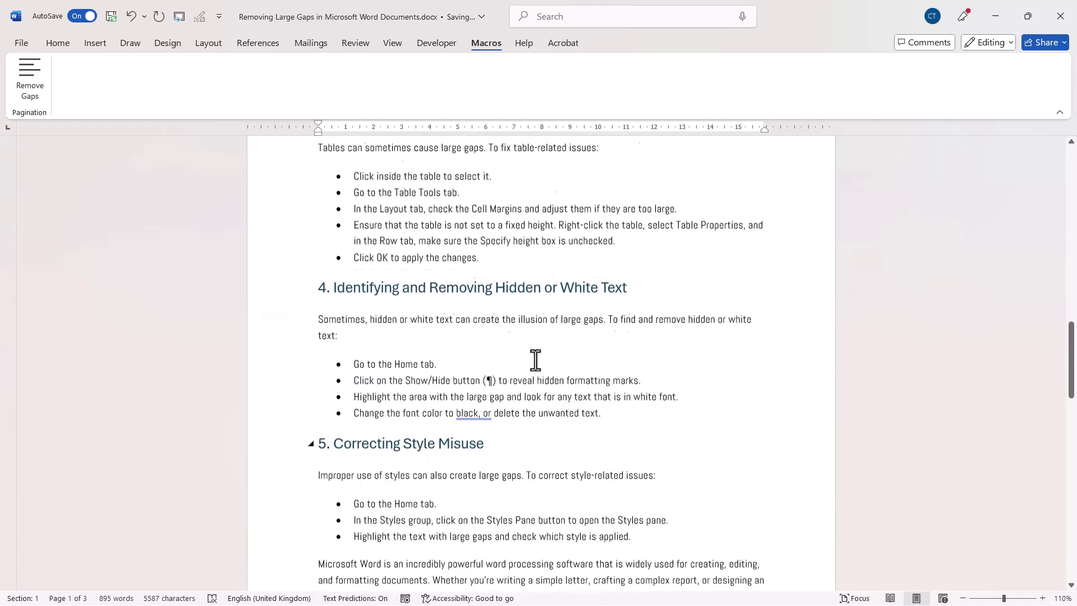
scroll(536, 360, down, 15)
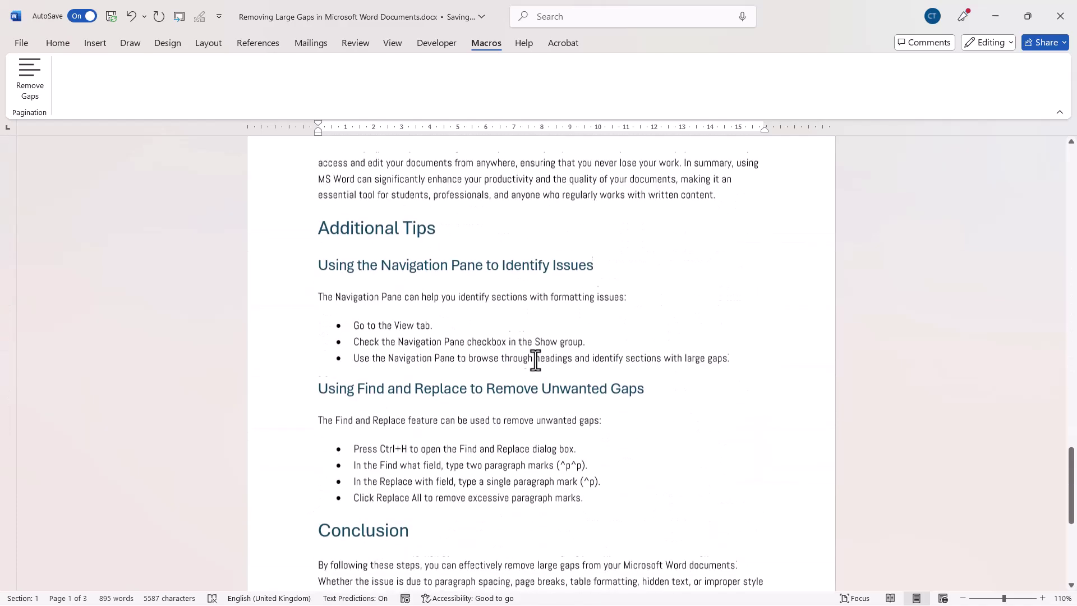
scroll(536, 360, down, 3)
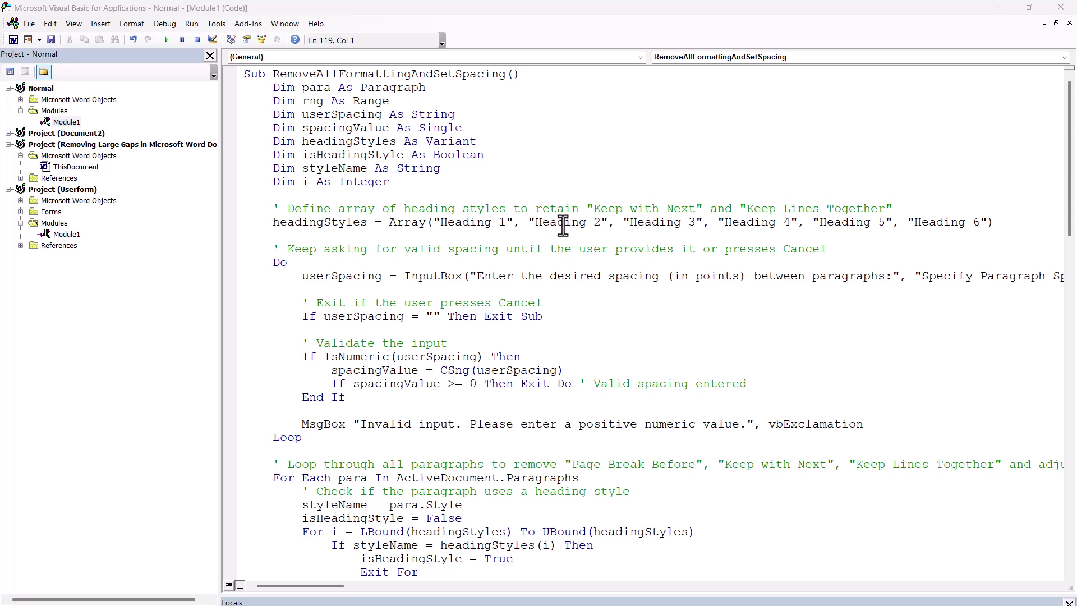
click(1003, 7)
click(61, 42)
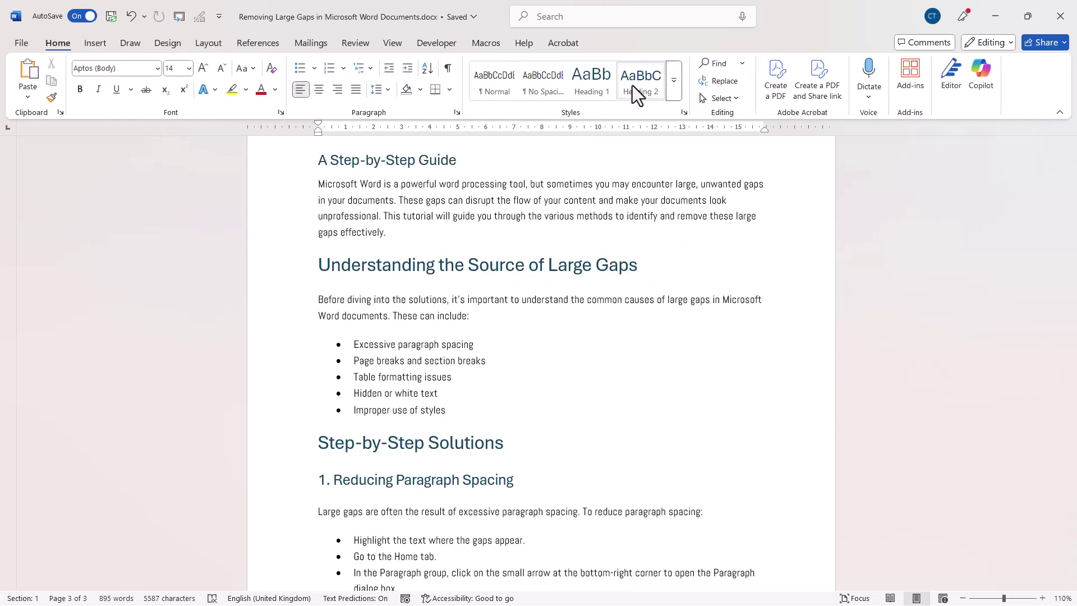
scroll(497, 207, up, 1)
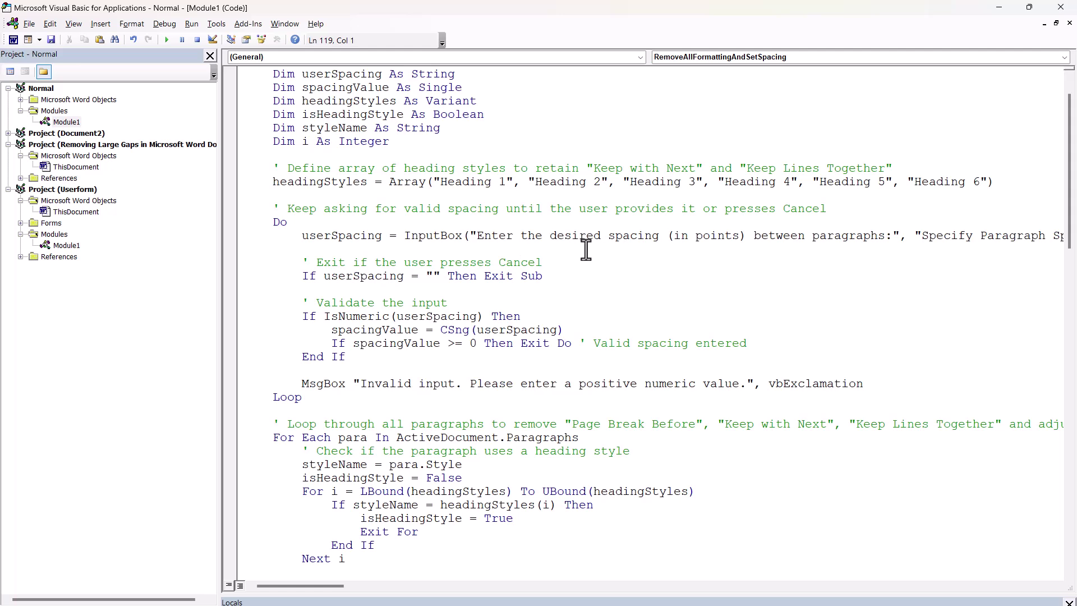
scroll(586, 249, down, 8)
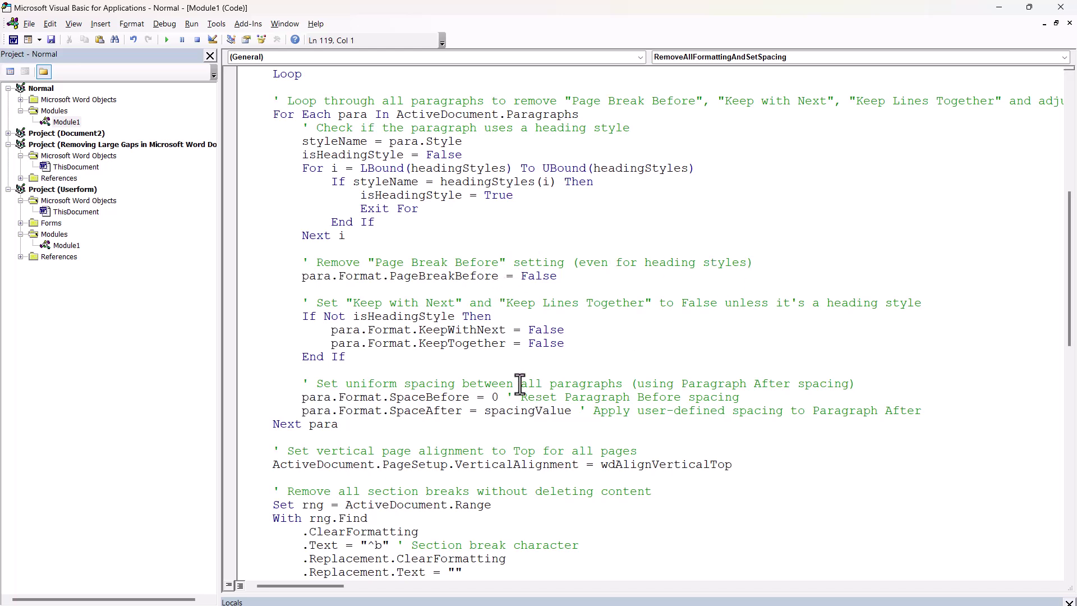
scroll(516, 381, down, 1)
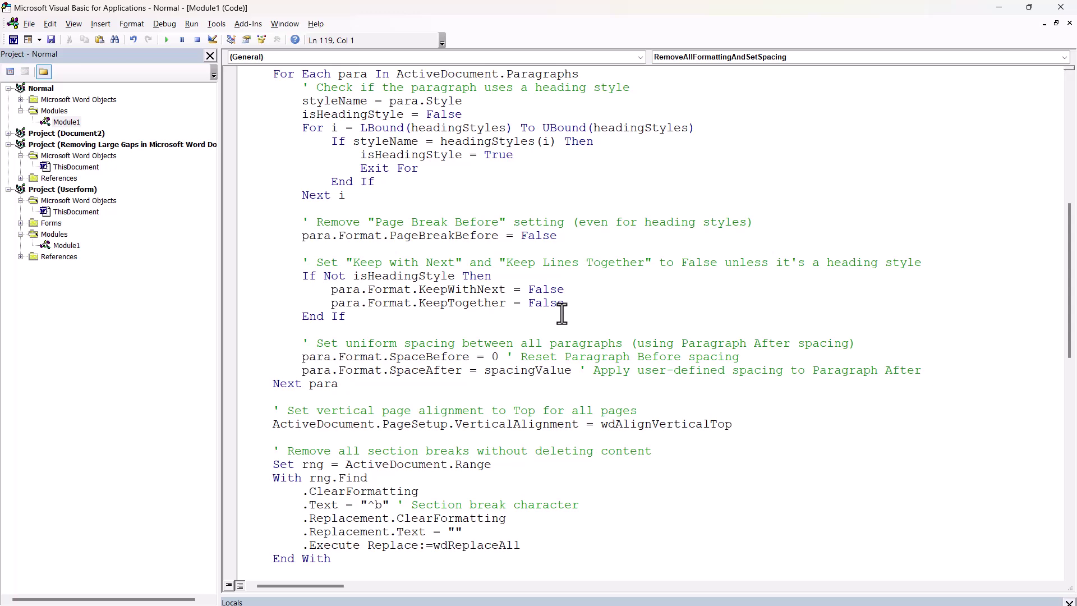
scroll(561, 314, down, 2)
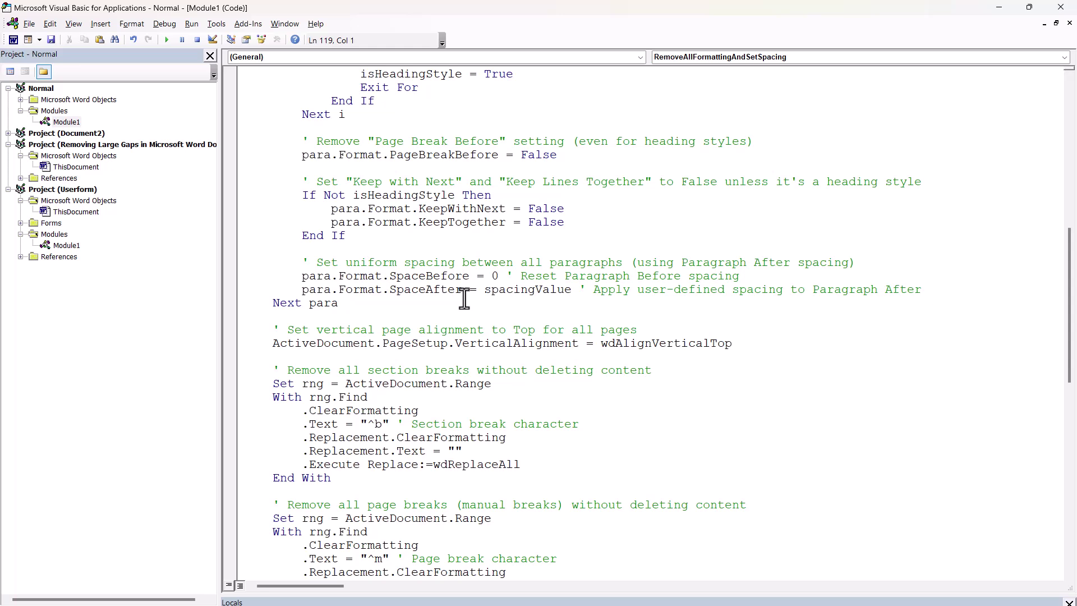
scroll(464, 299, down, 1)
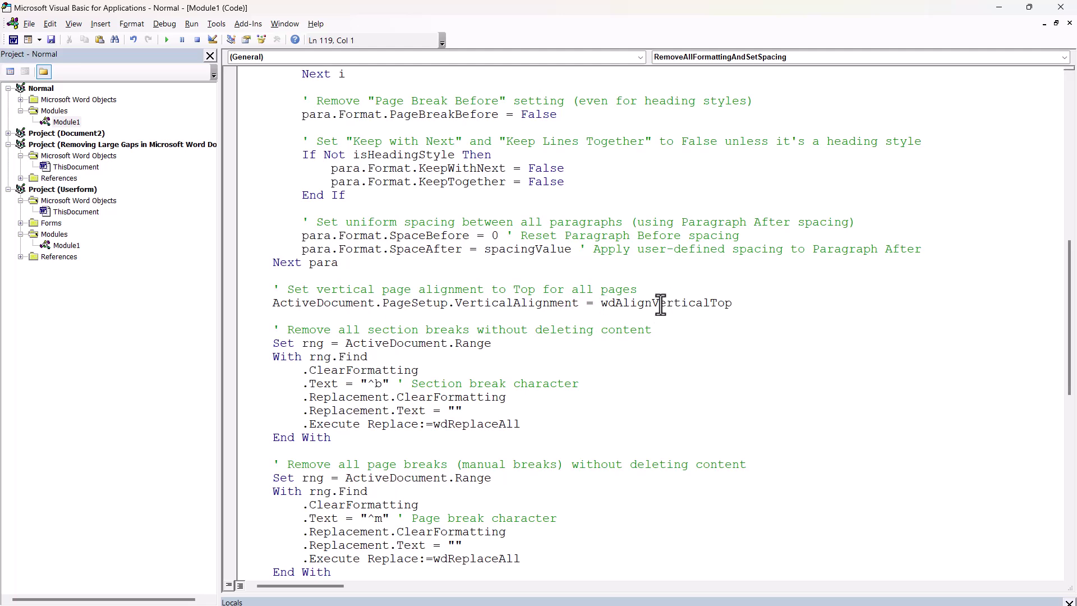
drag(710, 303, 754, 305)
scroll(668, 343, down, 1)
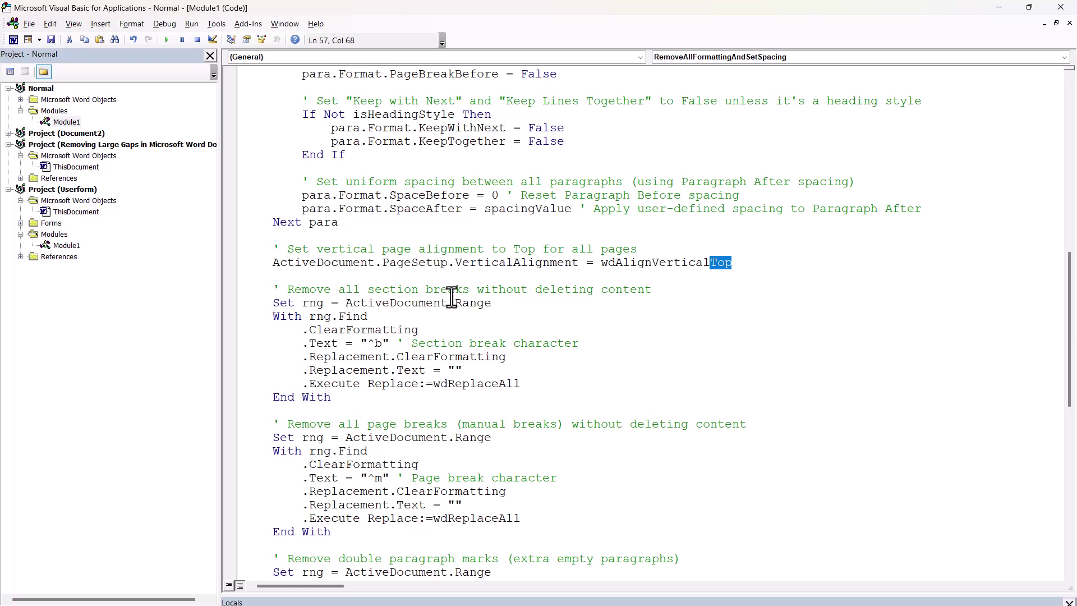
drag(366, 345, 381, 346)
mouse_move(258, 603)
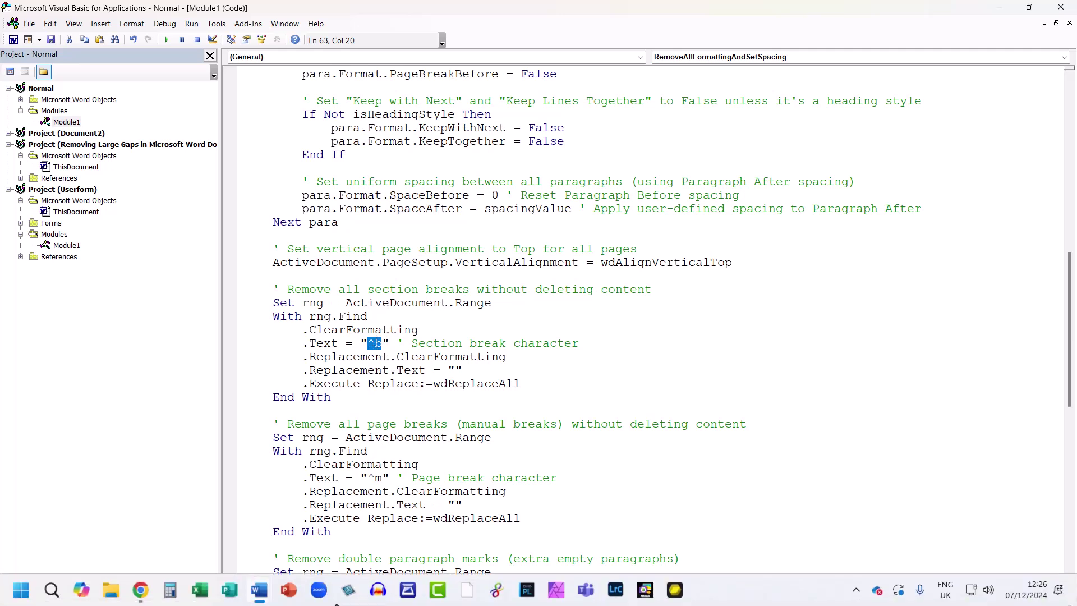
Enter the ^b section-break code in Word's Find and Replace, then return to the VBA editor
click(218, 524)
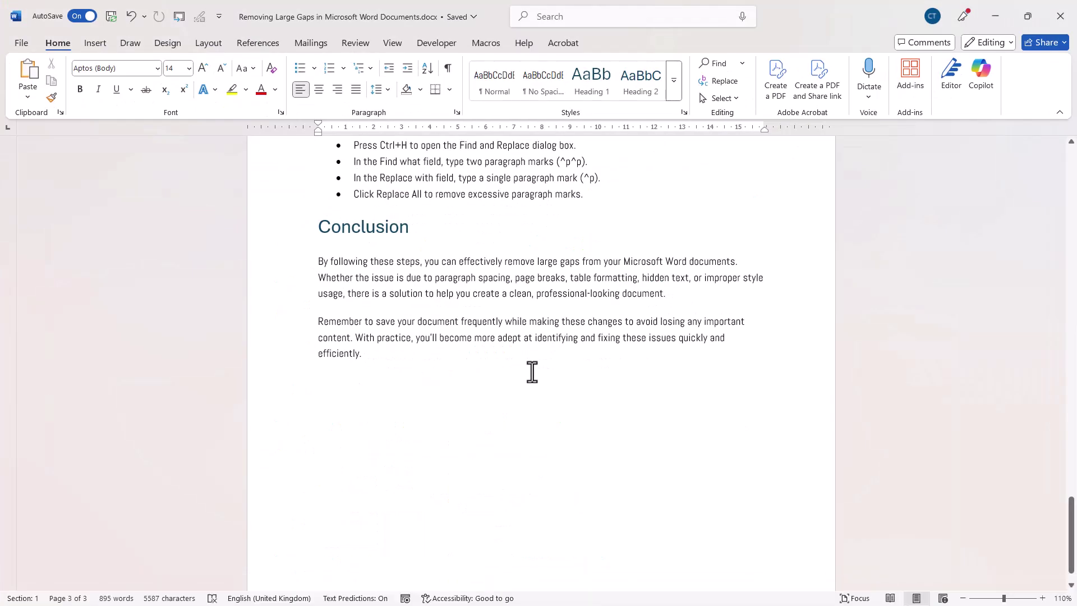
key(ctrl+h)
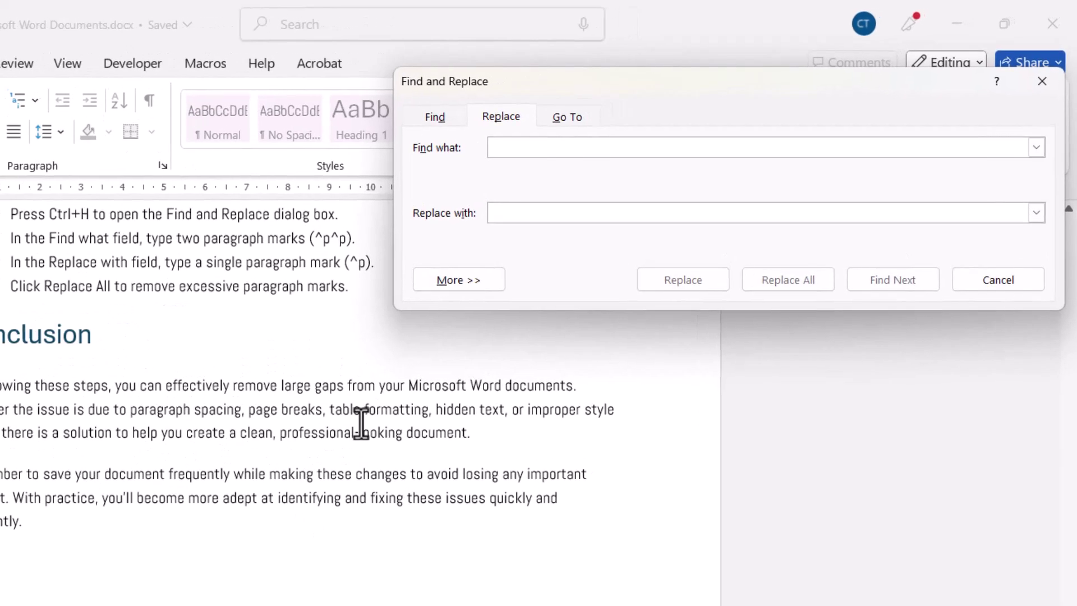
text(^b)
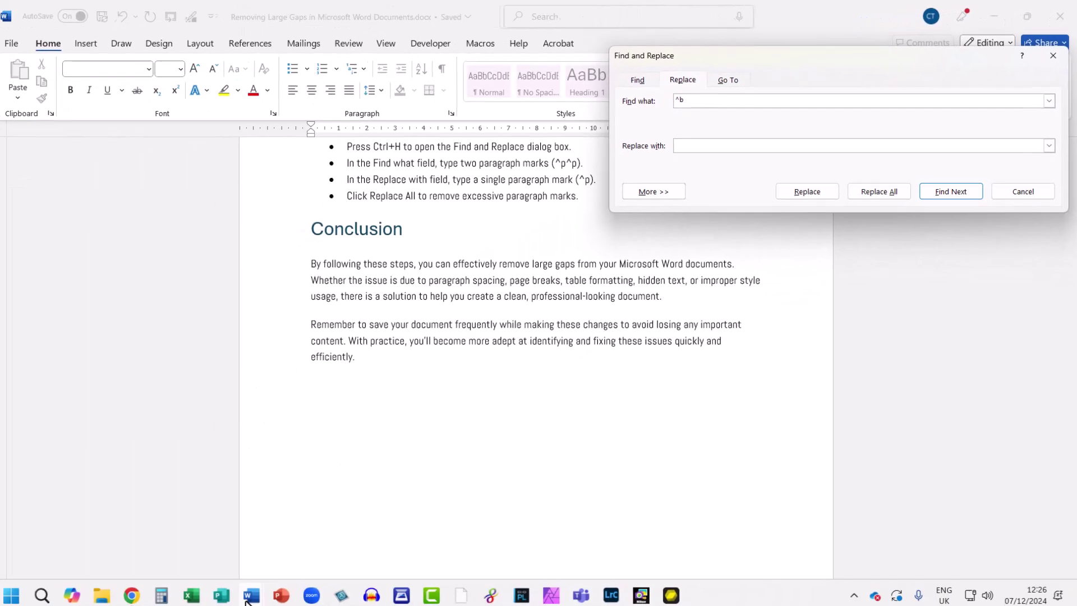
mouse_move(259, 589)
click(446, 535)
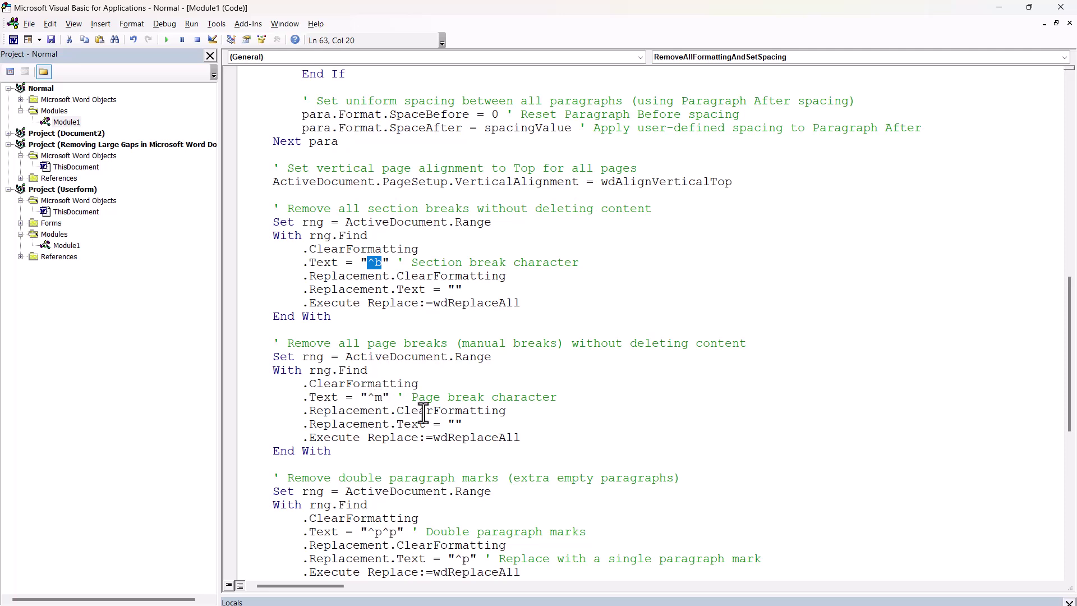
scroll(423, 410, down, 3)
scroll(367, 389, down, 2)
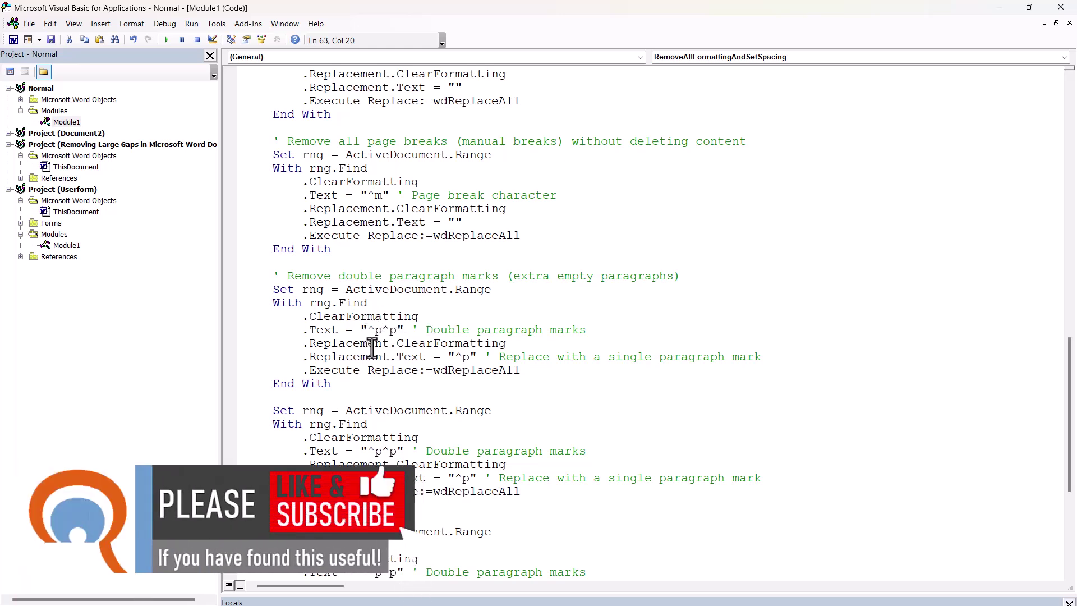
scroll(464, 381, down, 2)
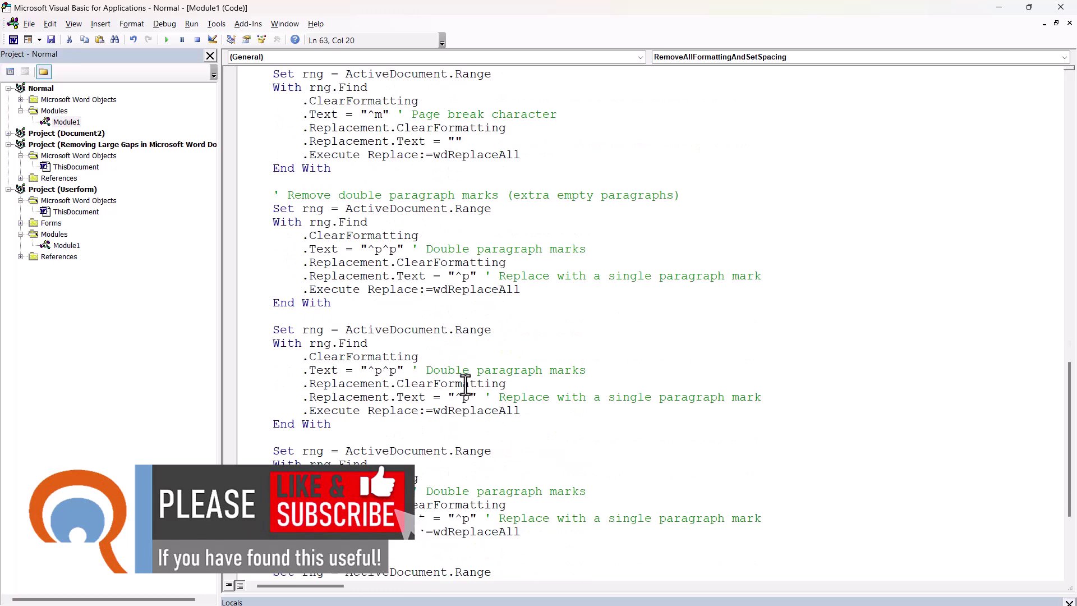
scroll(383, 411, down, 2)
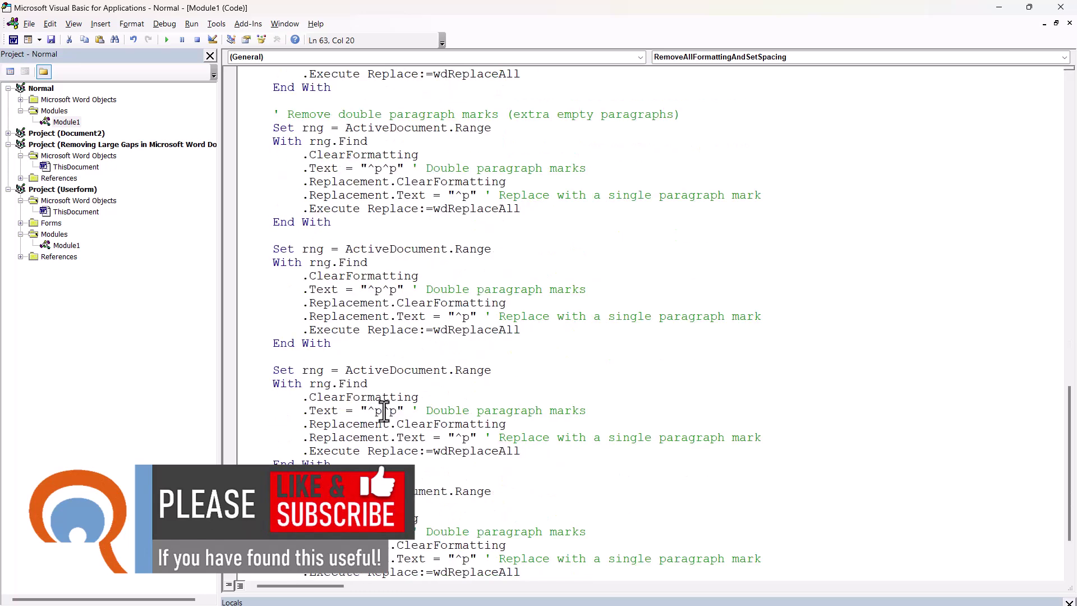
scroll(399, 314, down, 2)
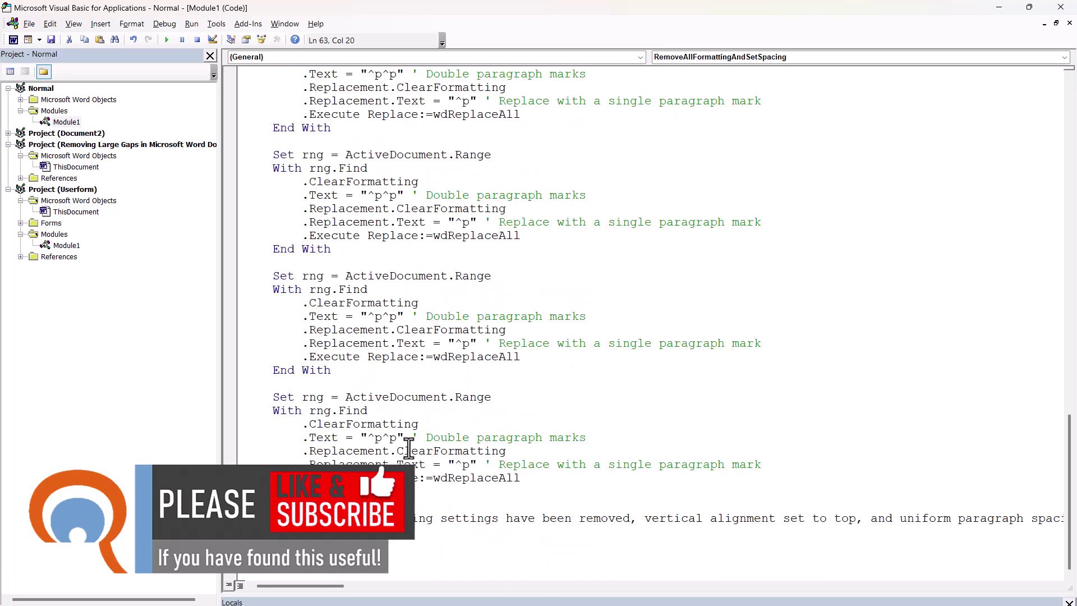